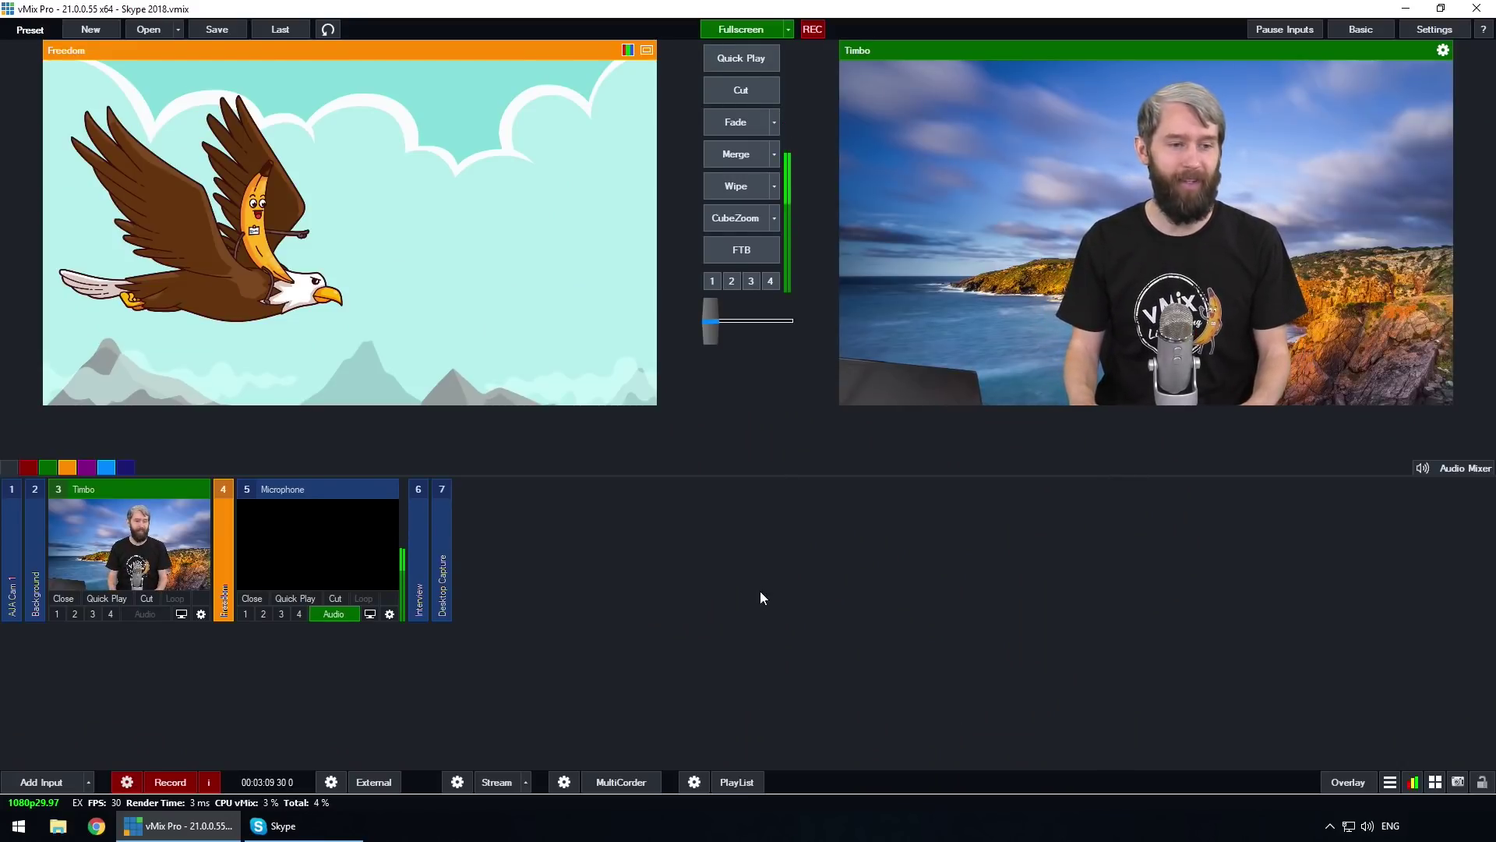
Open vMix's Settings dialog from the top-right Settings button
left_click(1431, 31)
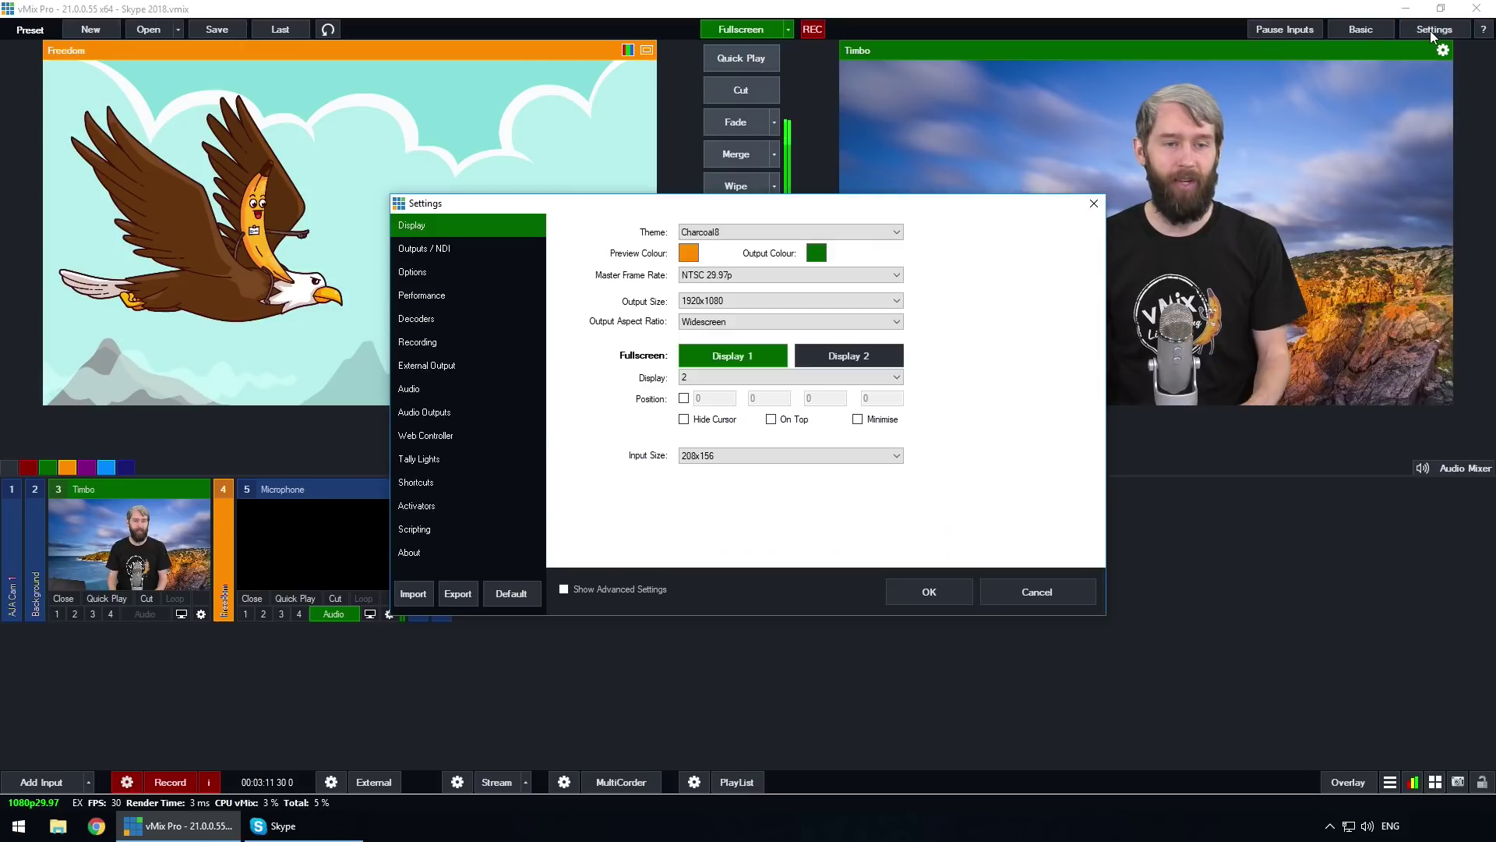
Go to Outputs / NDI and bring up Output 1's NDI output settings
left_click(456, 249)
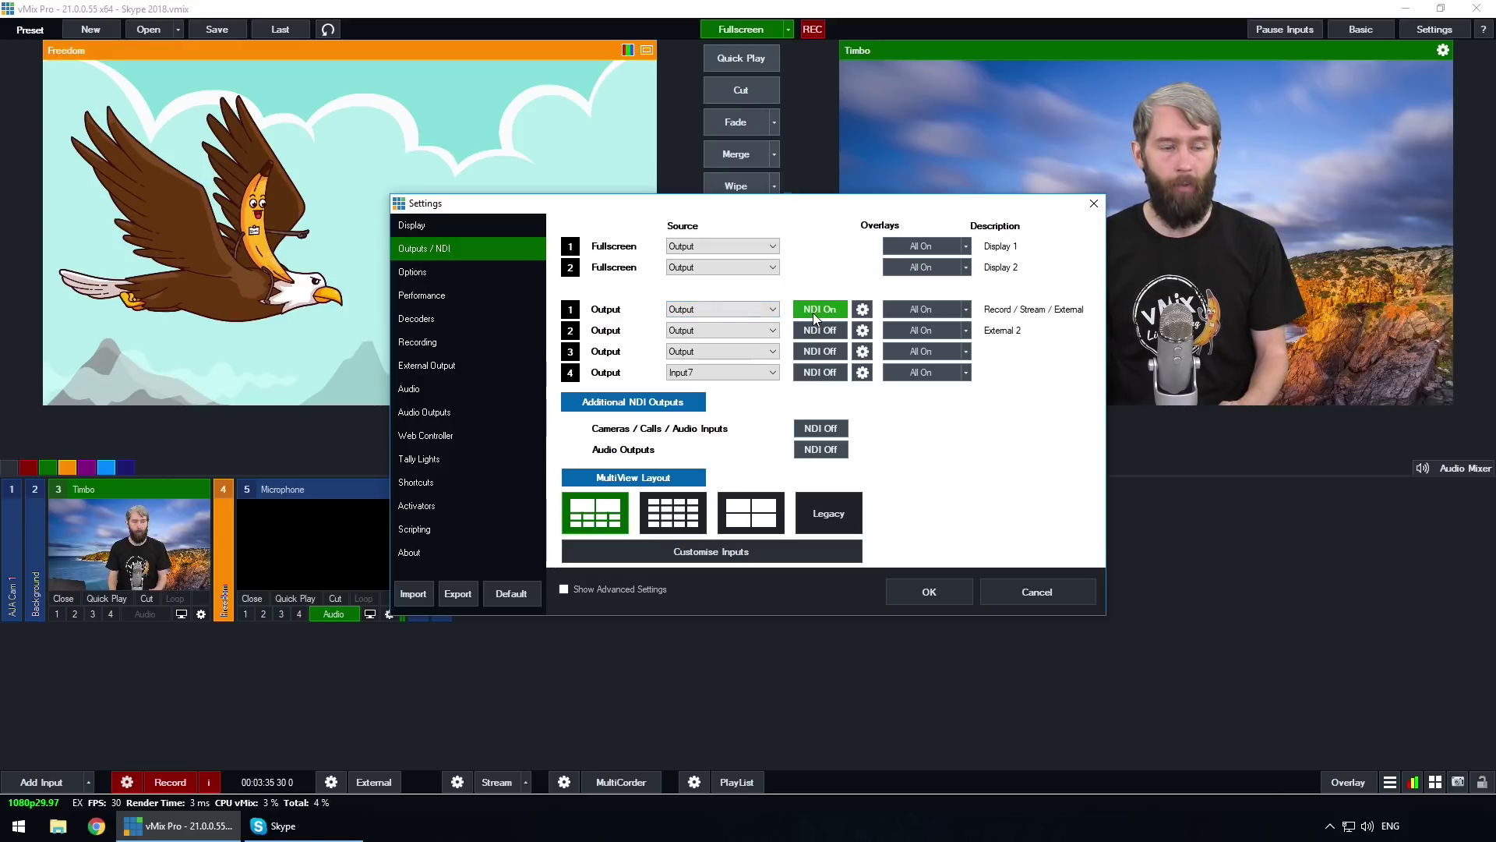
left_click(862, 309)
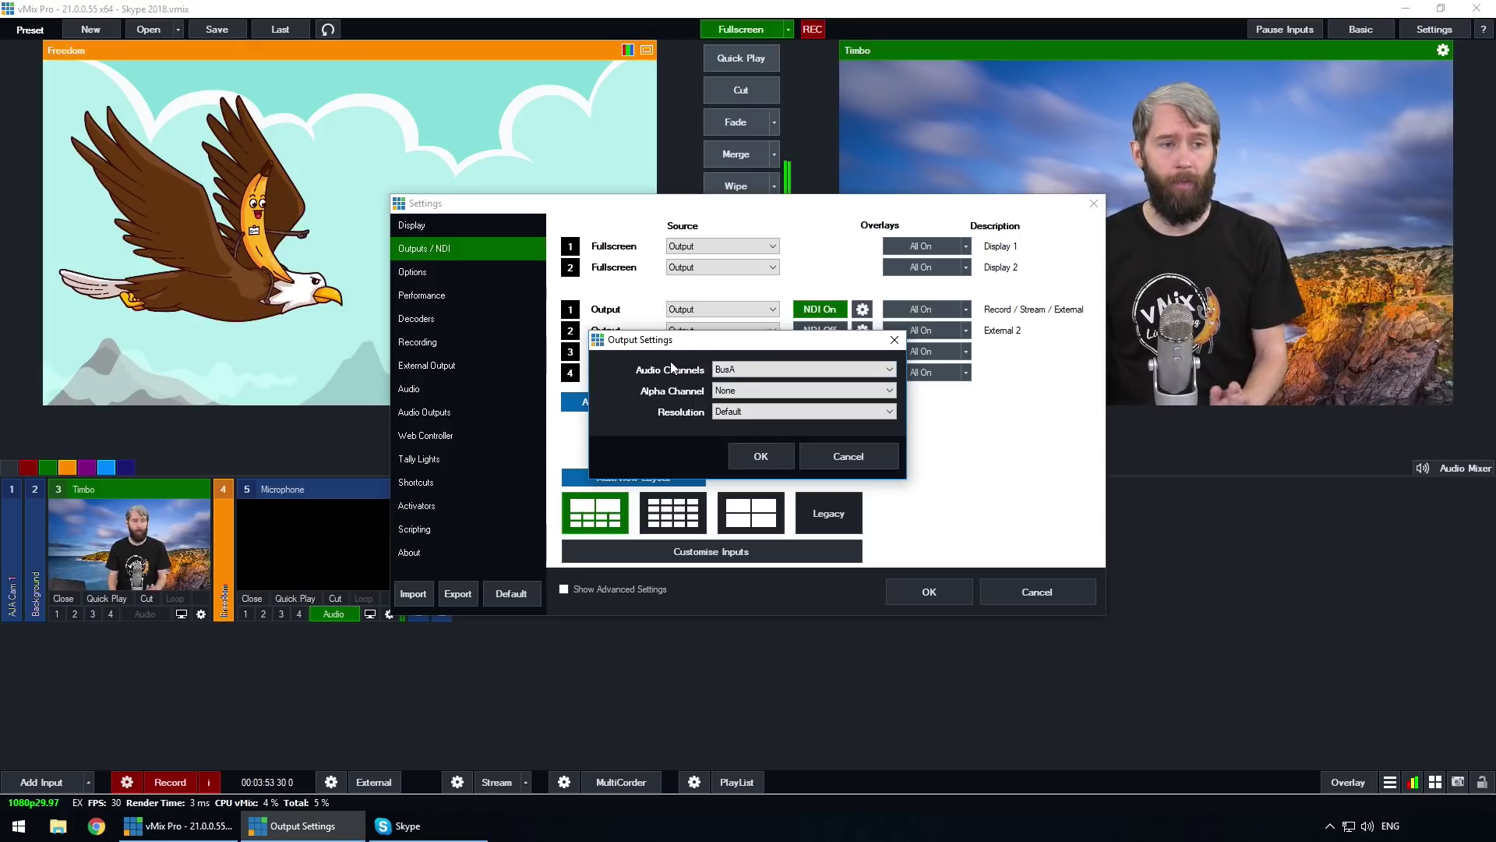
Keep BusA as NDI Output 1's audio channel, confirm both dialogs, and reopen Settings
left_click(754, 361)
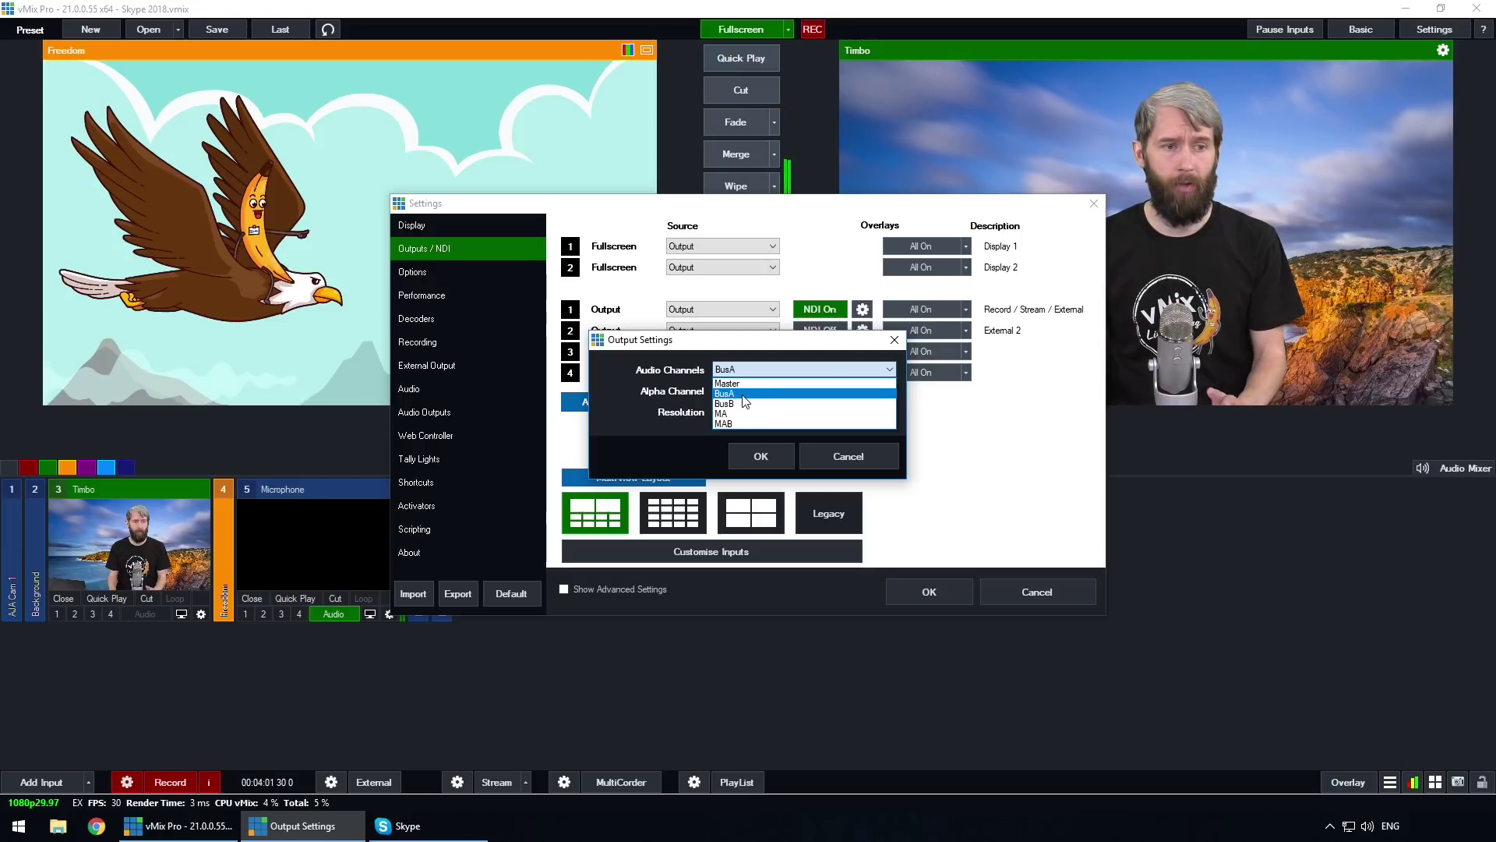
left_click(729, 393)
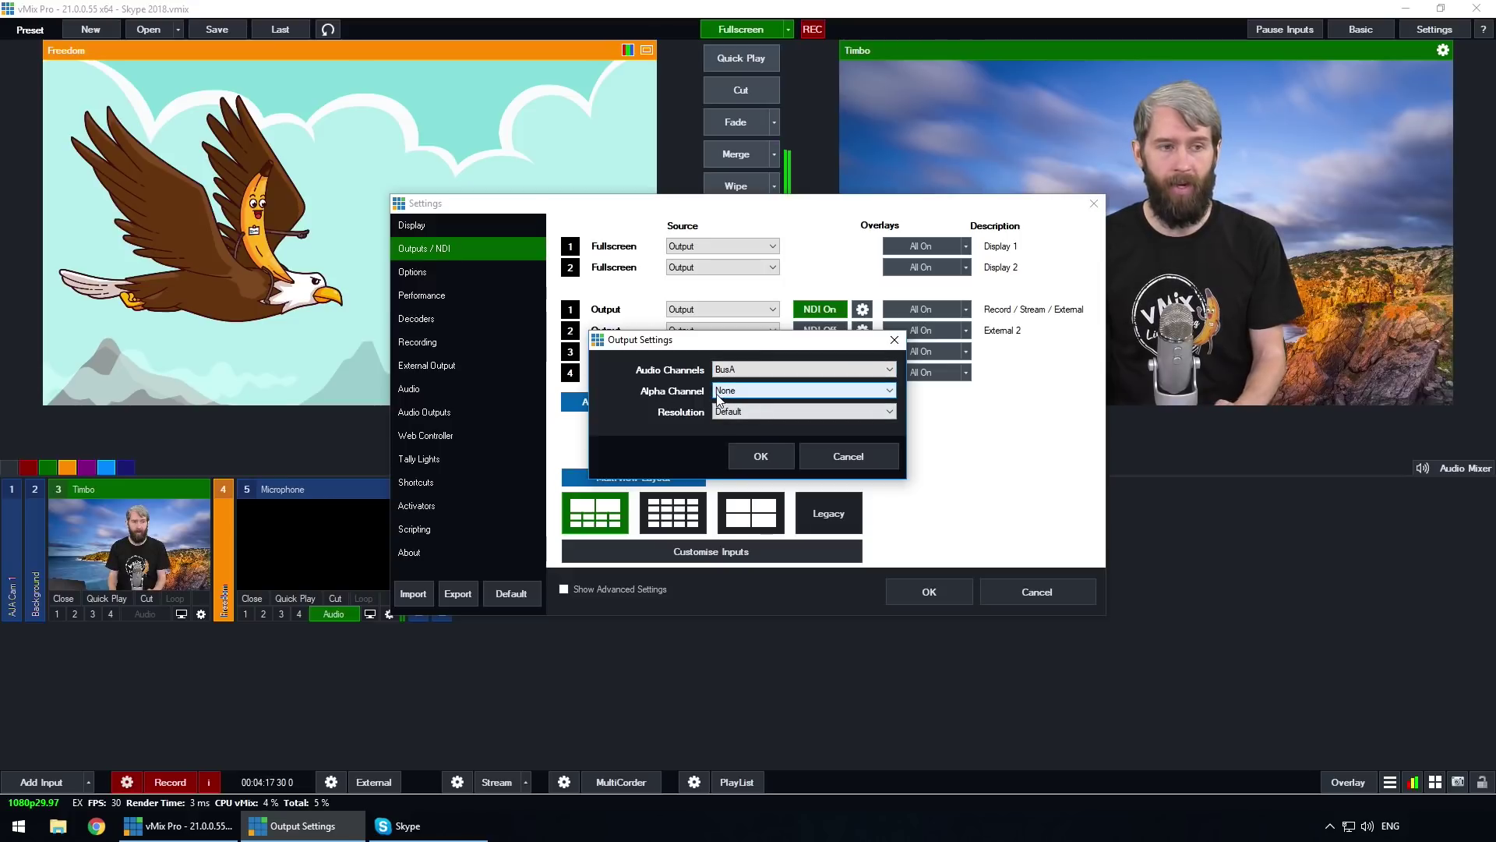
left_click(761, 456)
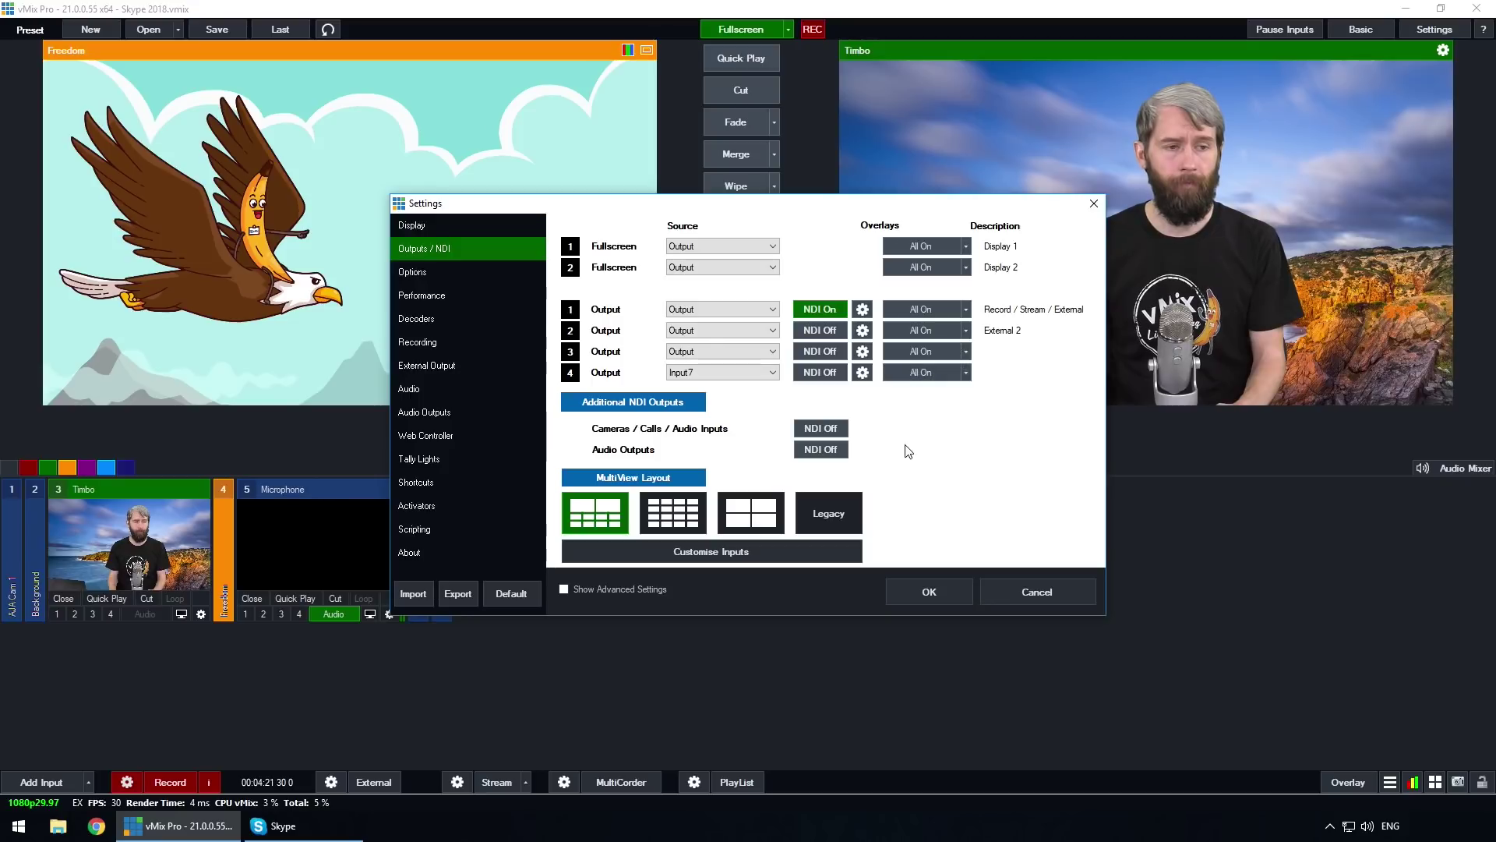
left_click(932, 592)
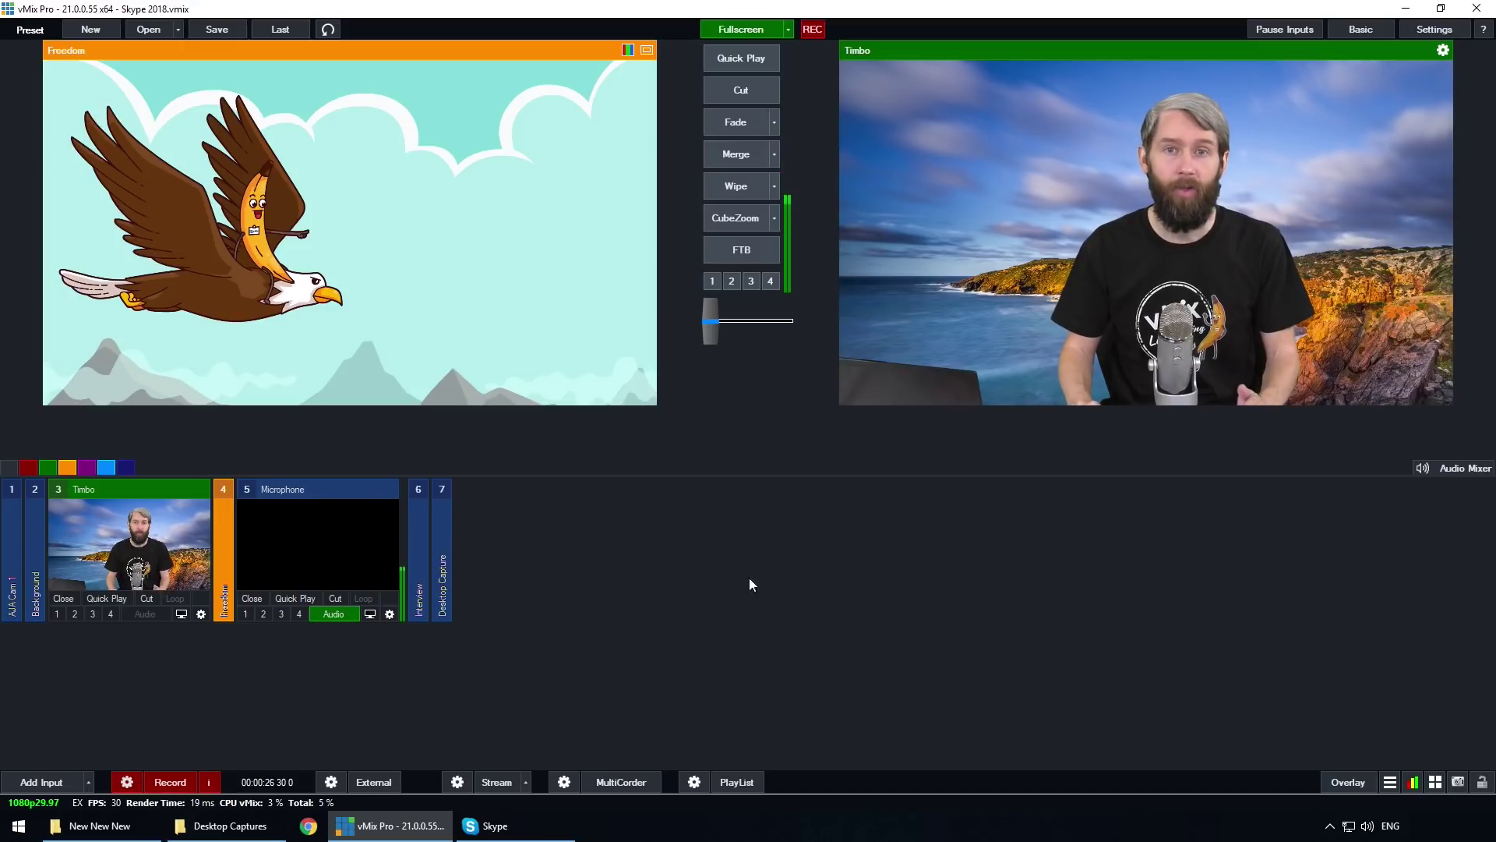
left_click(1438, 31)
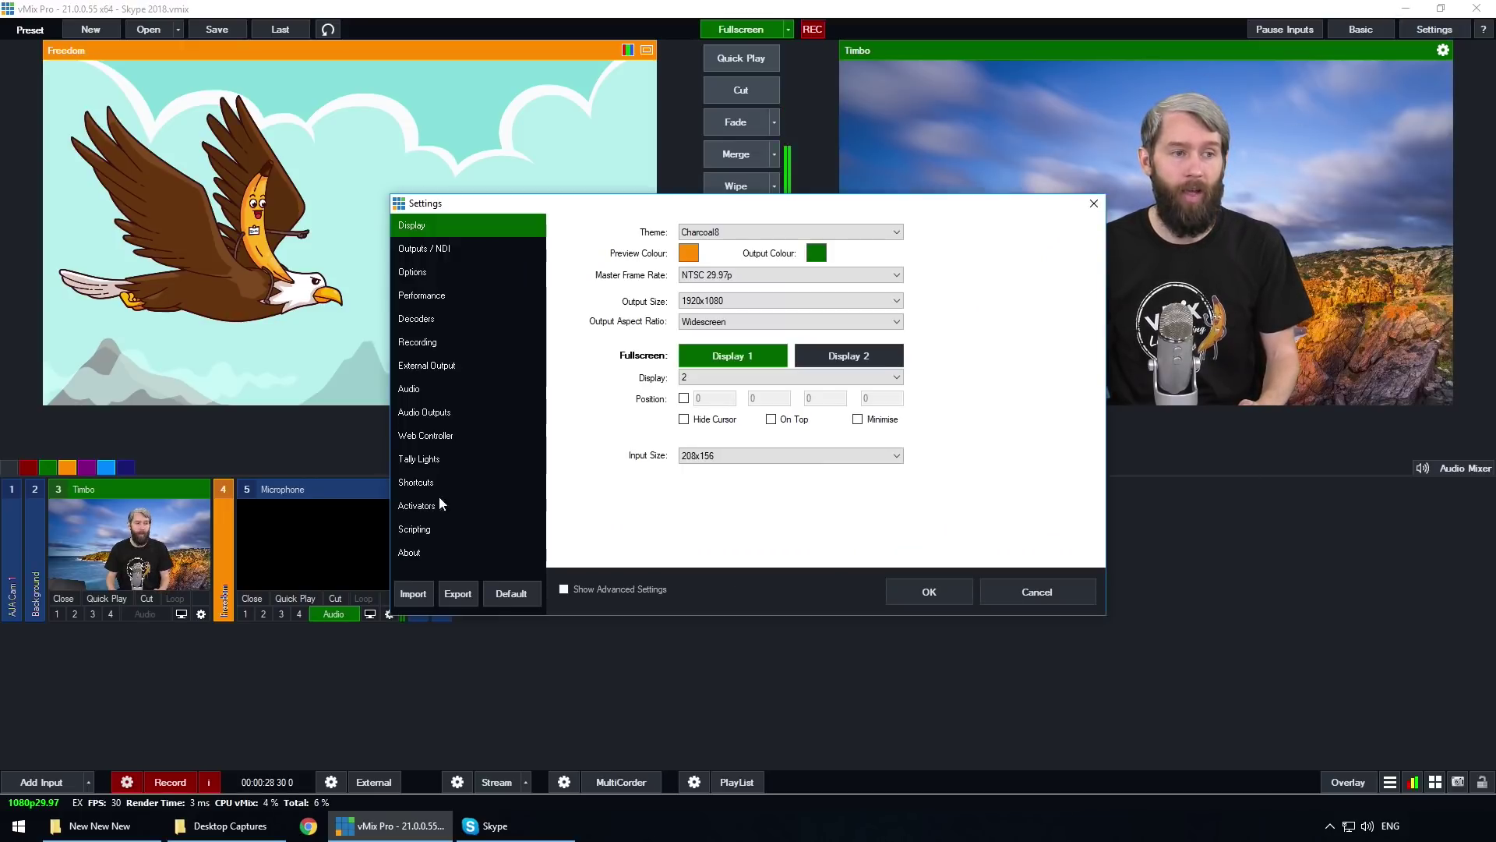
Under Audio Outputs, switch bus A to None and back to Enabled, then save Settings
left_click(453, 417)
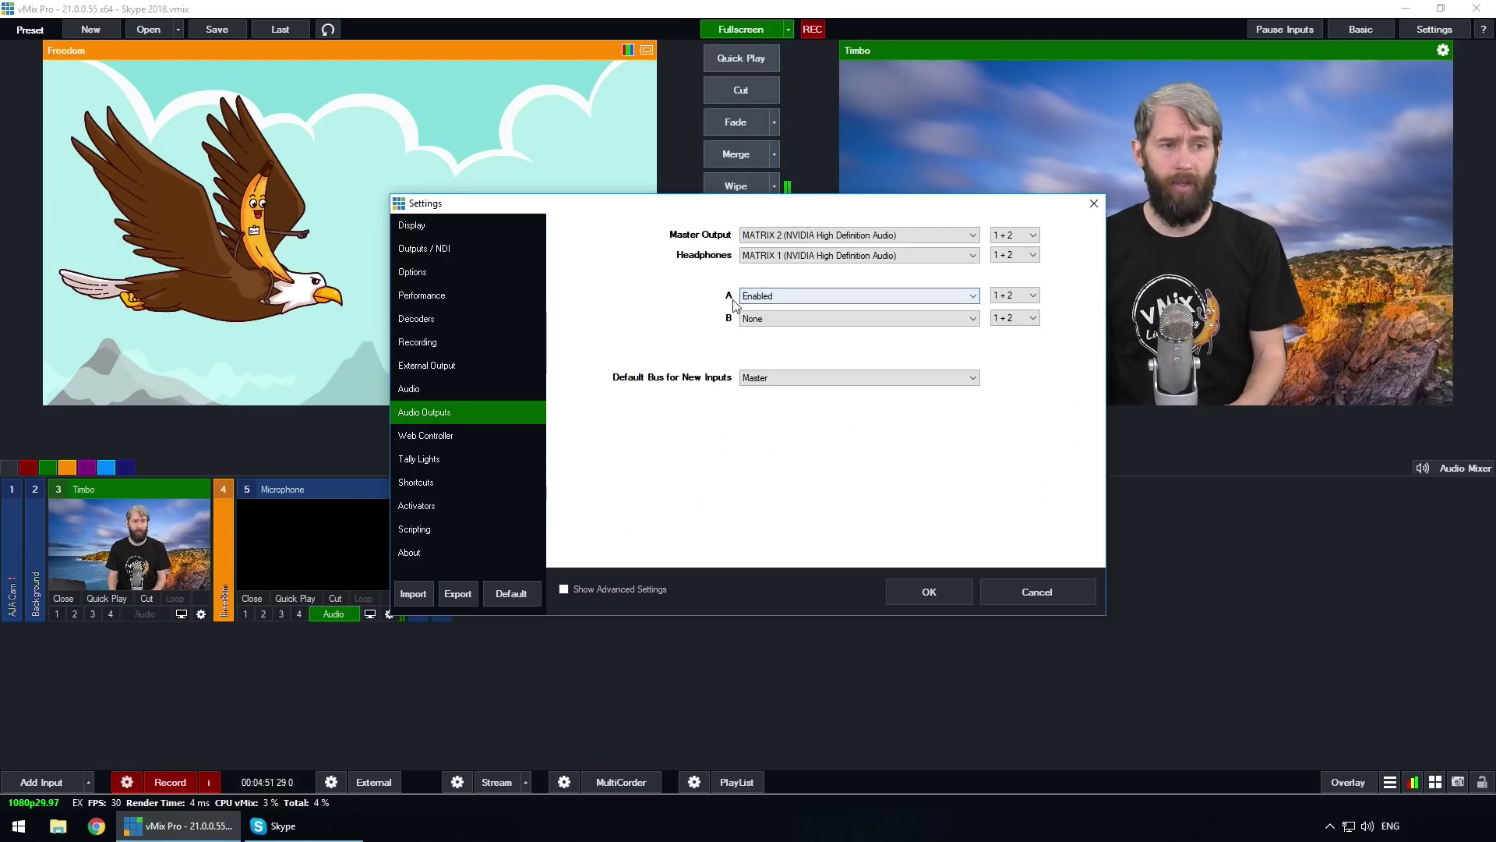
left_click(872, 296)
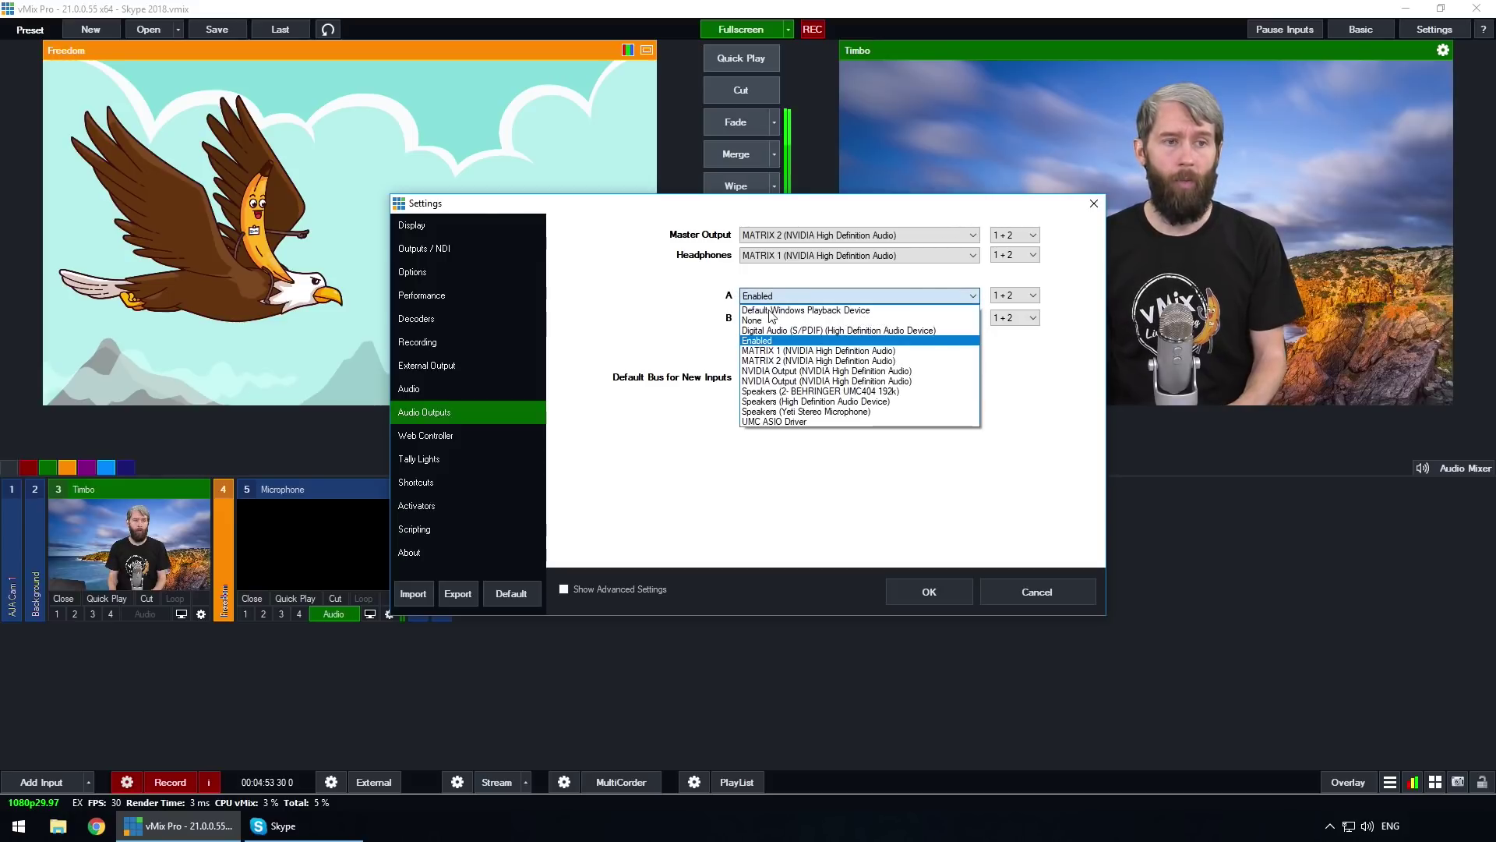
left_click(890, 341)
left_click(784, 299)
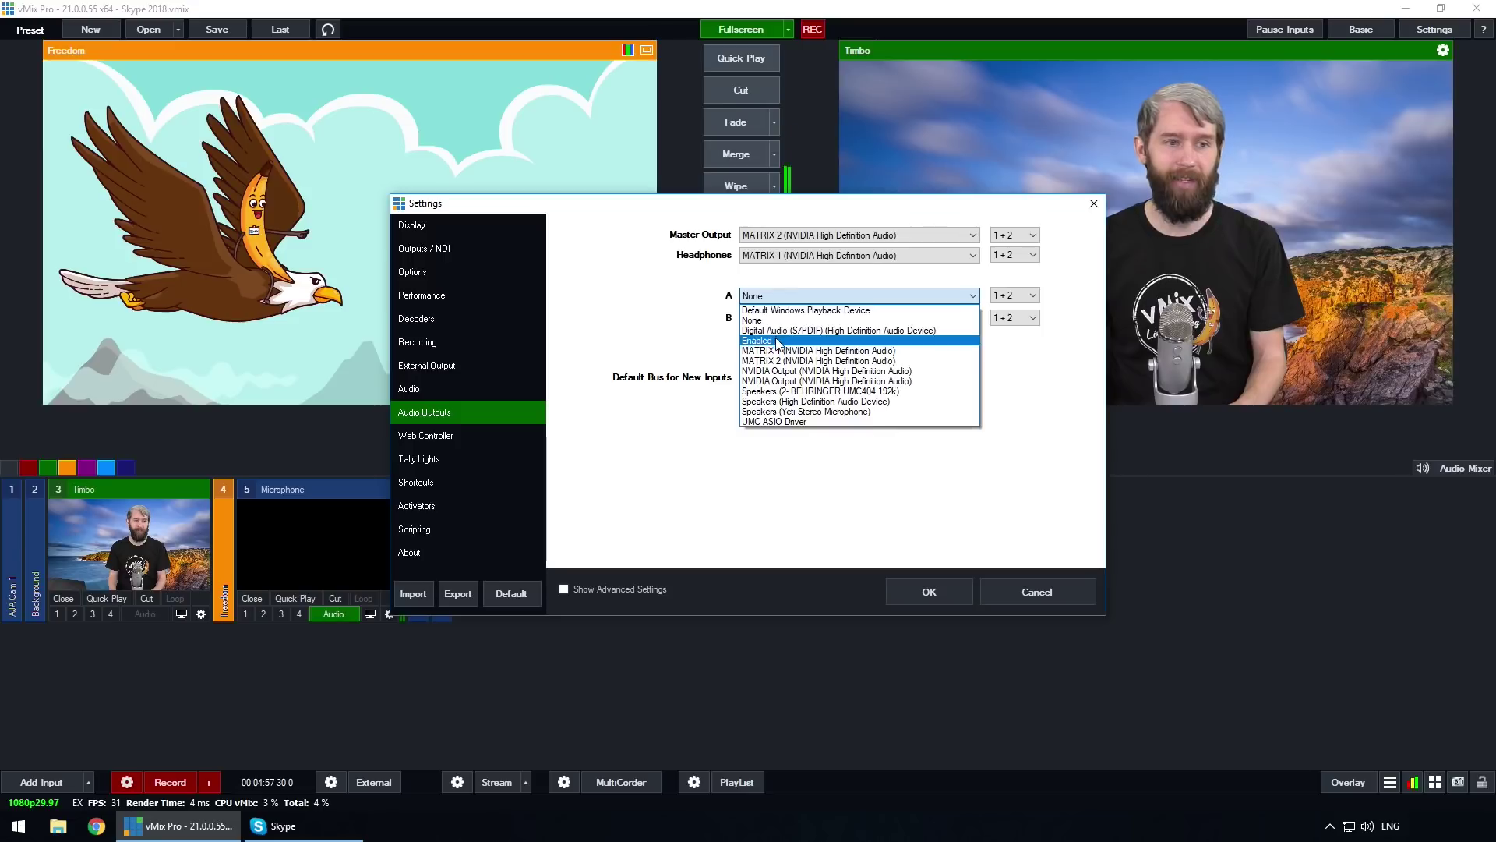
left_click(818, 340)
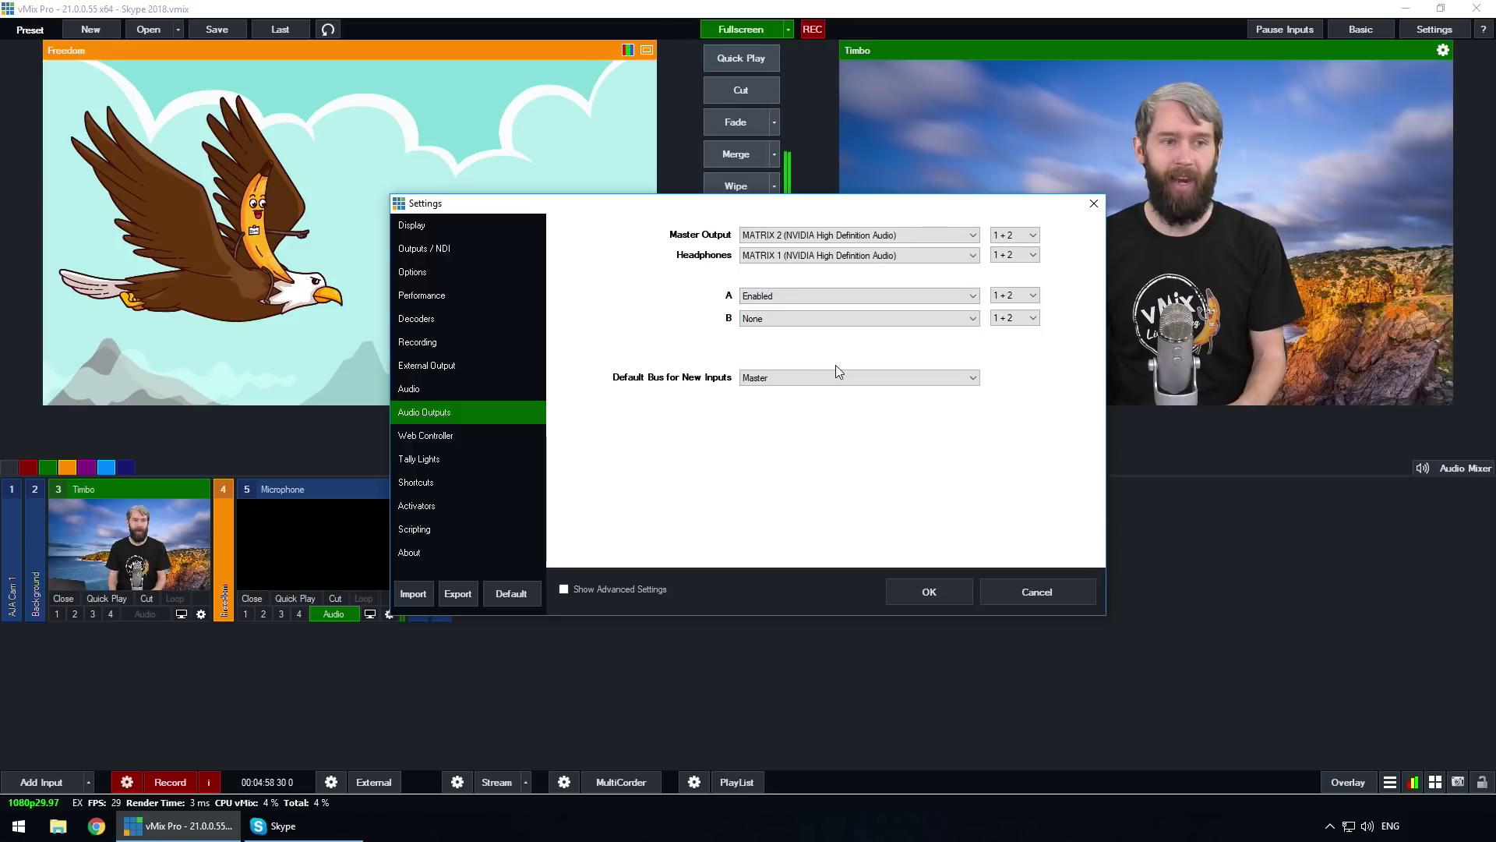
left_click(936, 593)
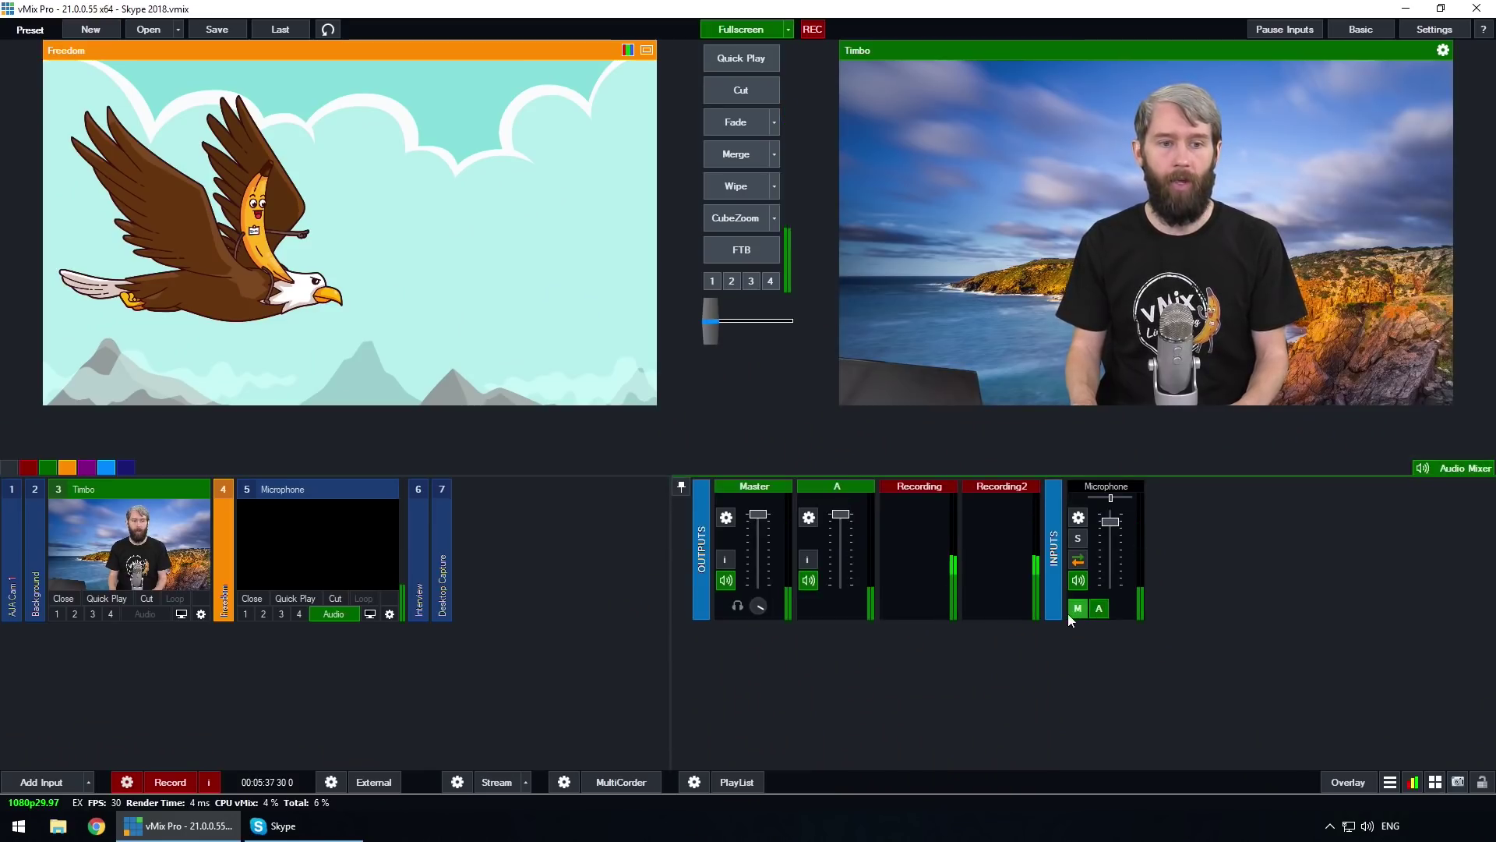
Route the Microphone strip to bus A alongside Master and bring up its audio settings
left_click(1100, 608)
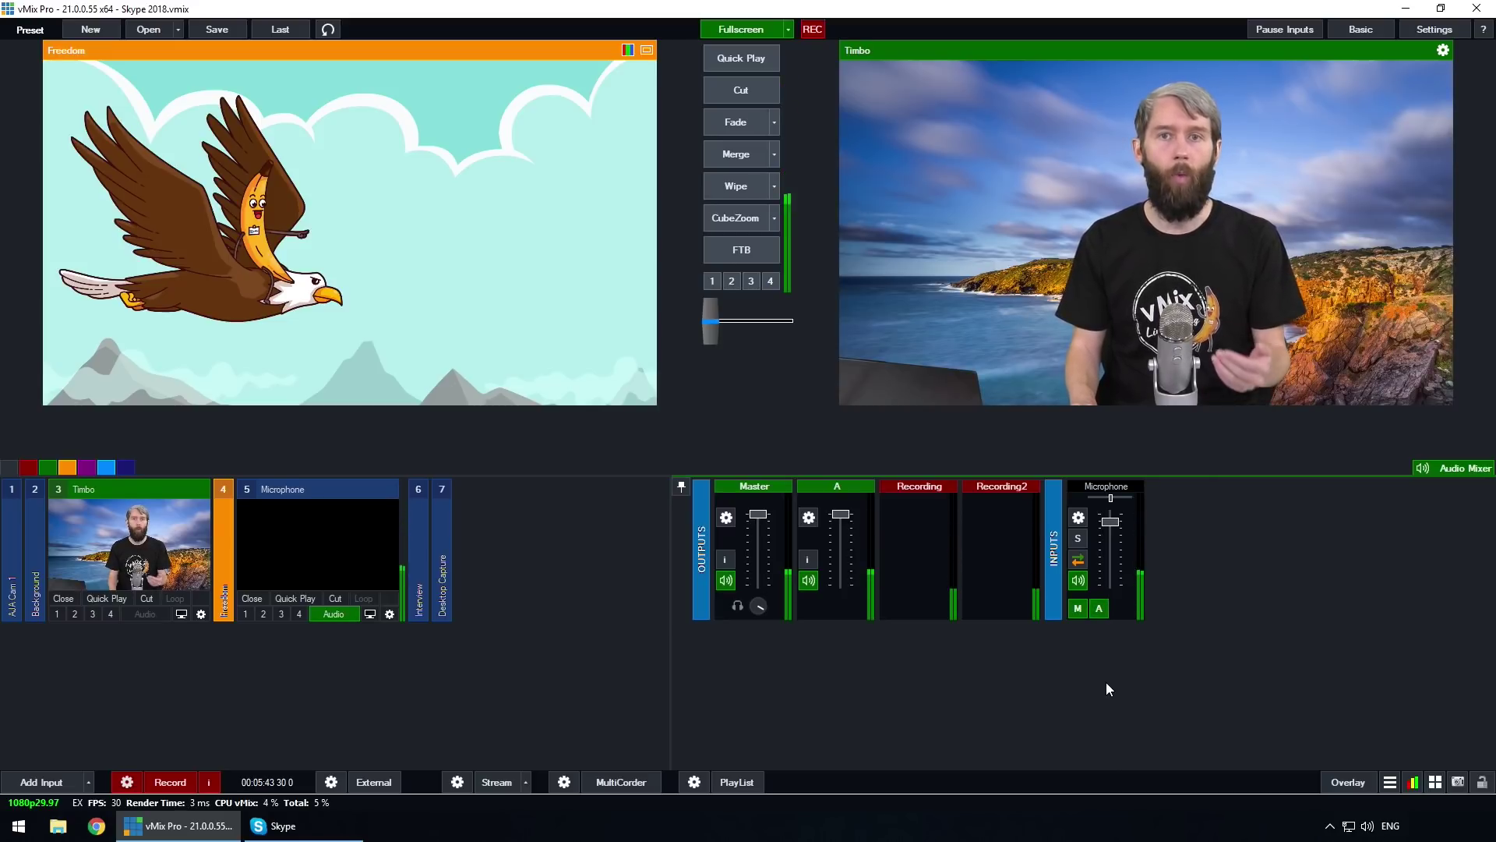
left_click(1100, 608)
left_click(1099, 609)
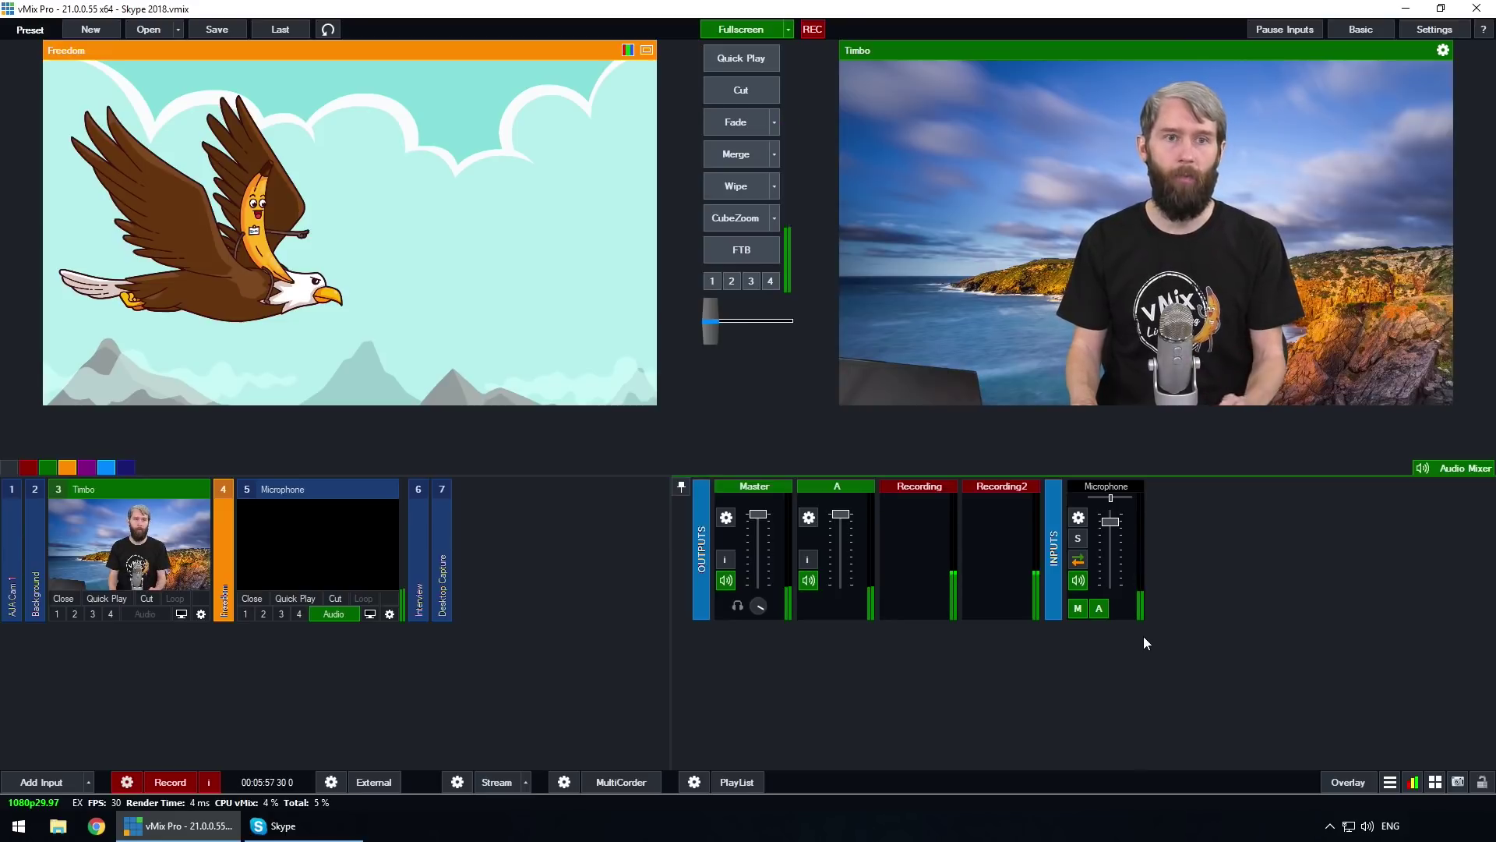
left_click(1100, 608)
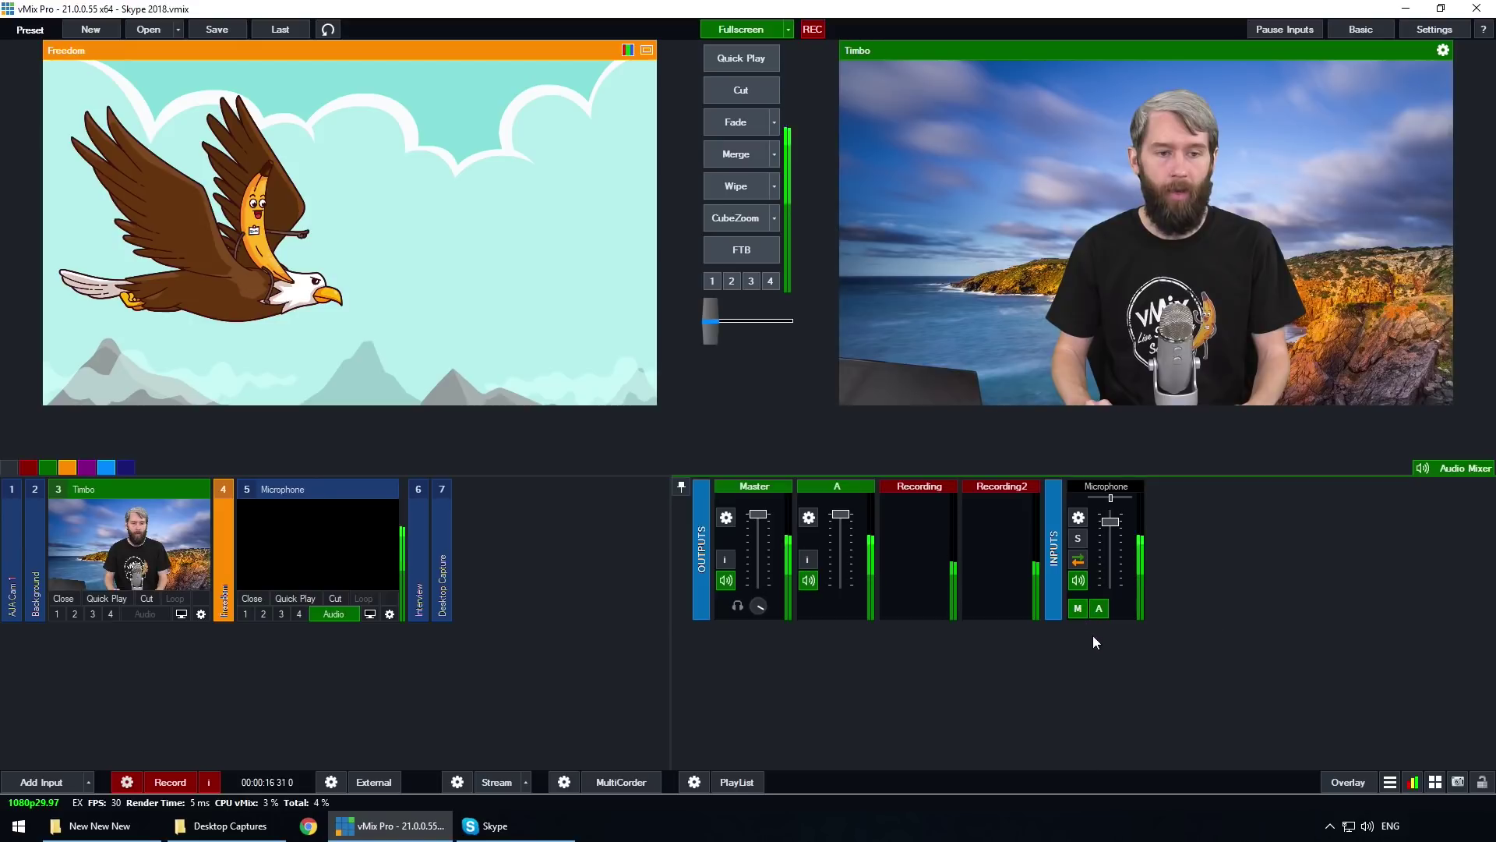
left_click(1100, 609)
left_click(1100, 609)
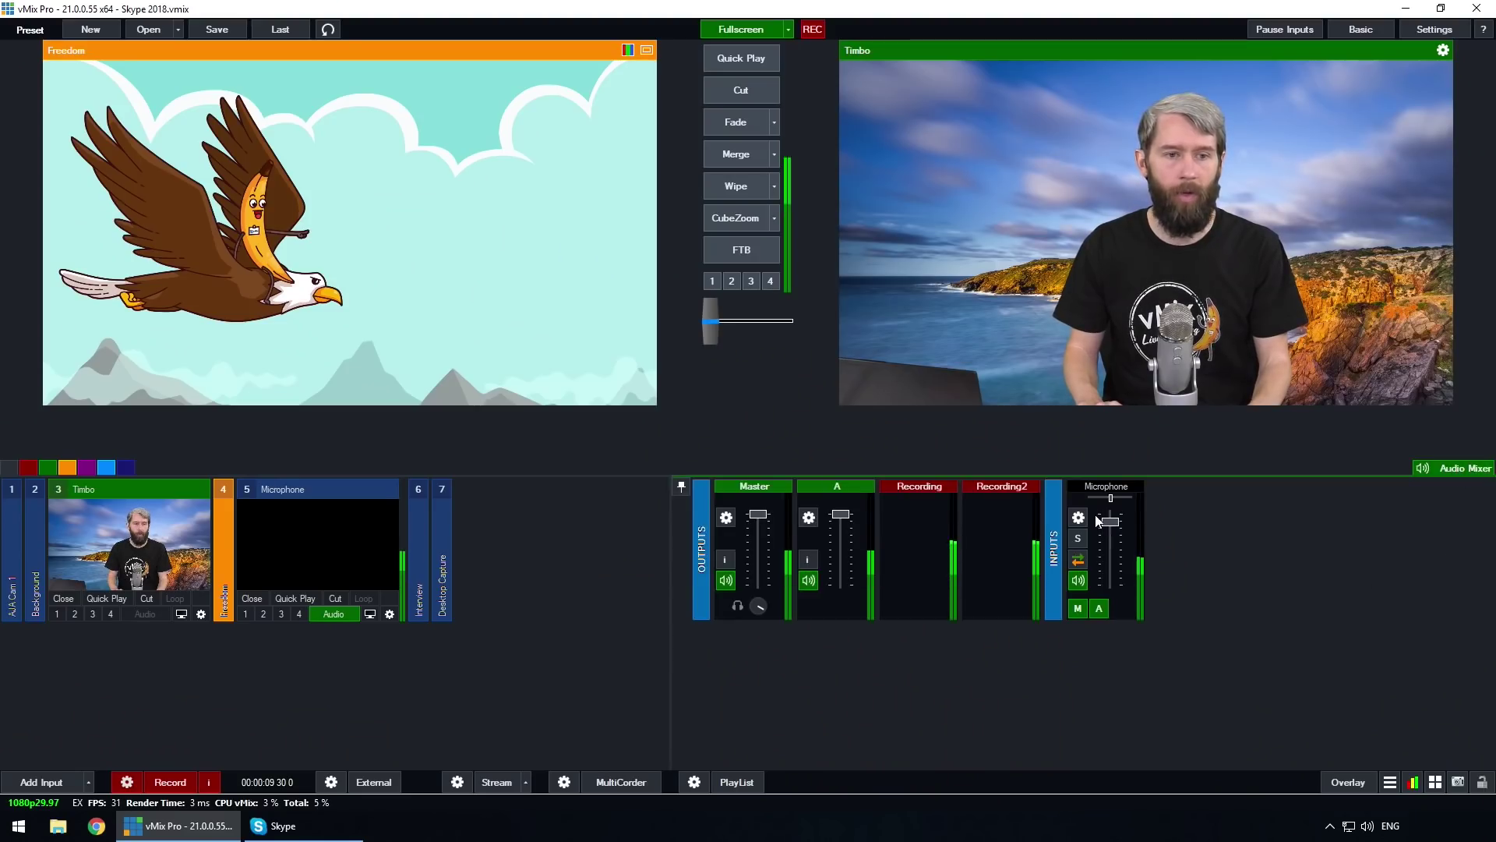
left_click(1079, 517)
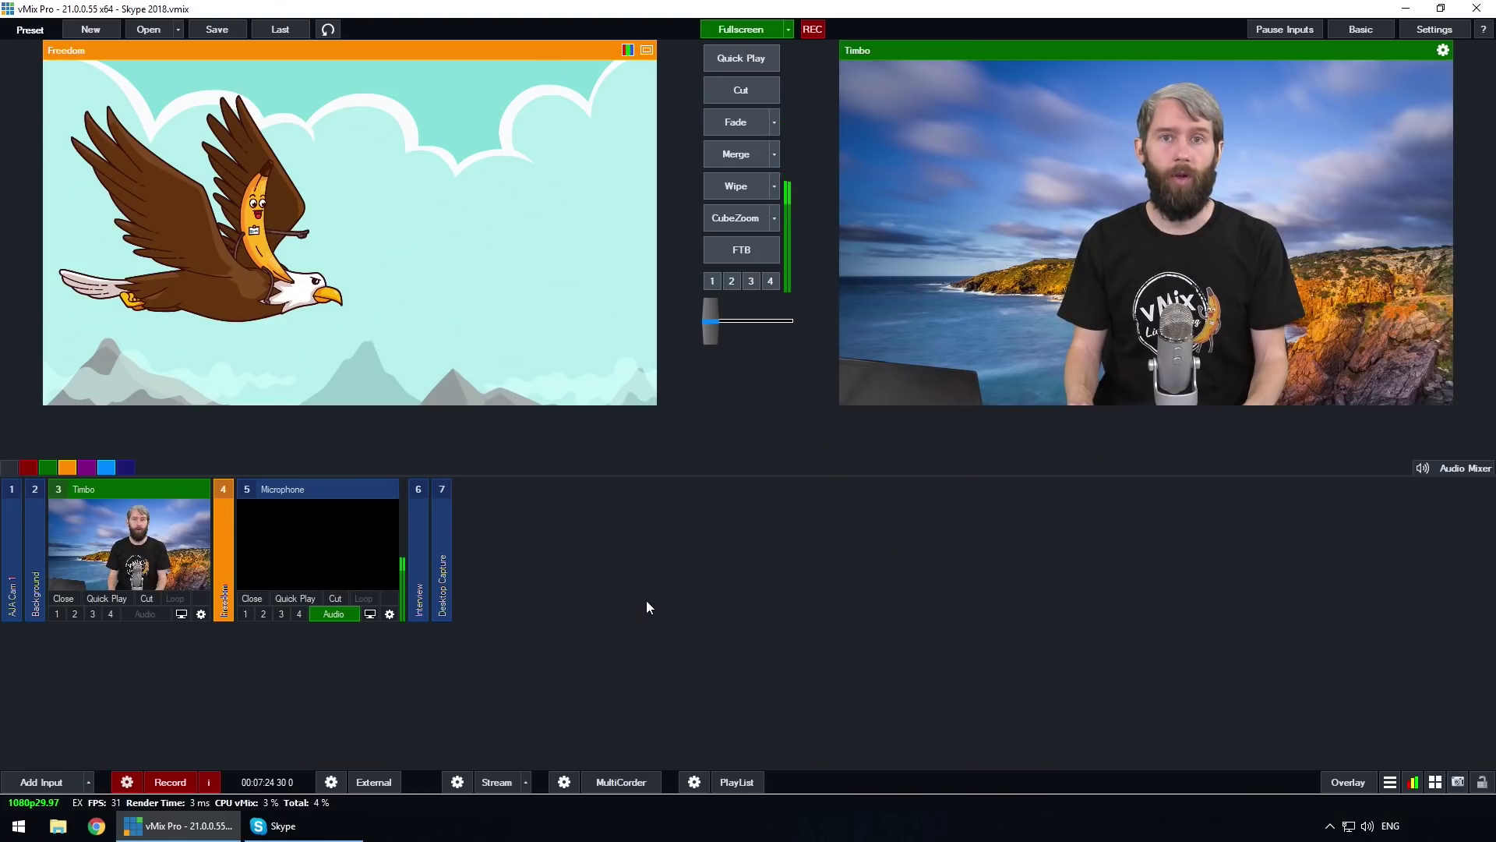
Set the tray NDI Virtual Input source to DRAGONSTONE > vMix - Output 1
left_click(19, 825)
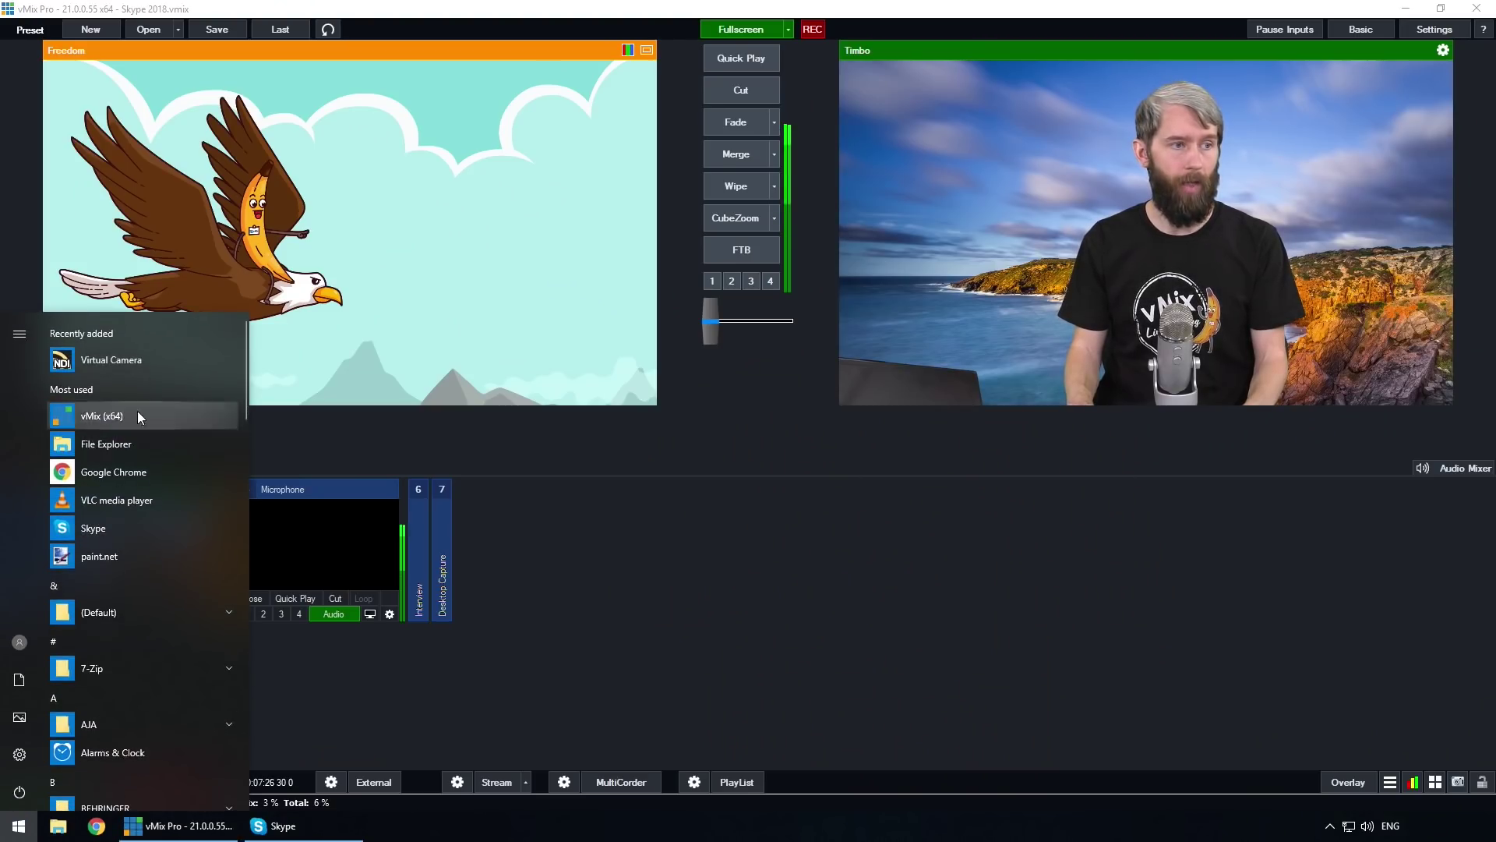
left_click(141, 363)
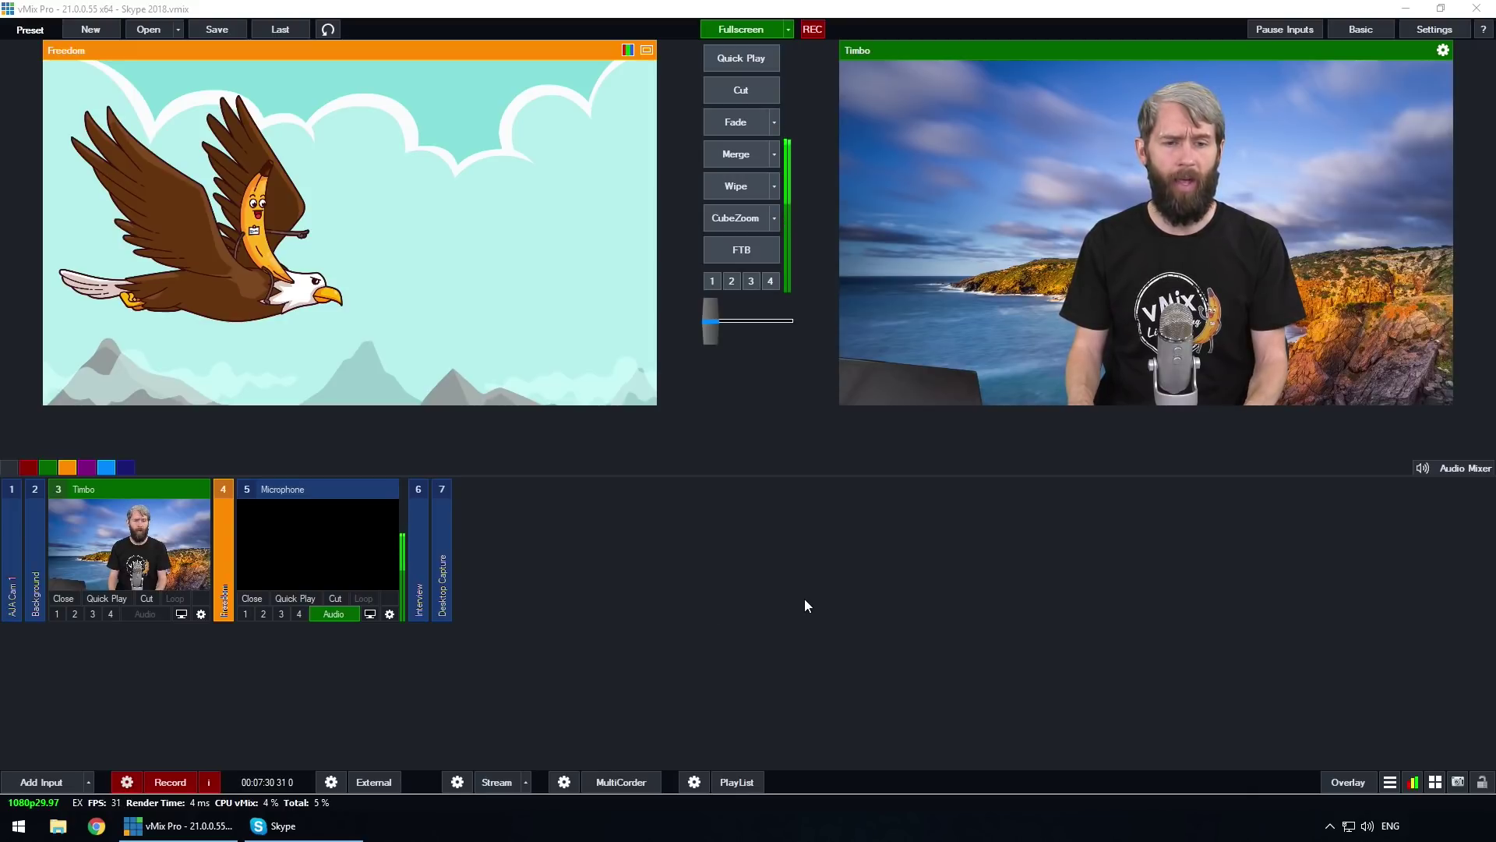
left_click(1330, 828)
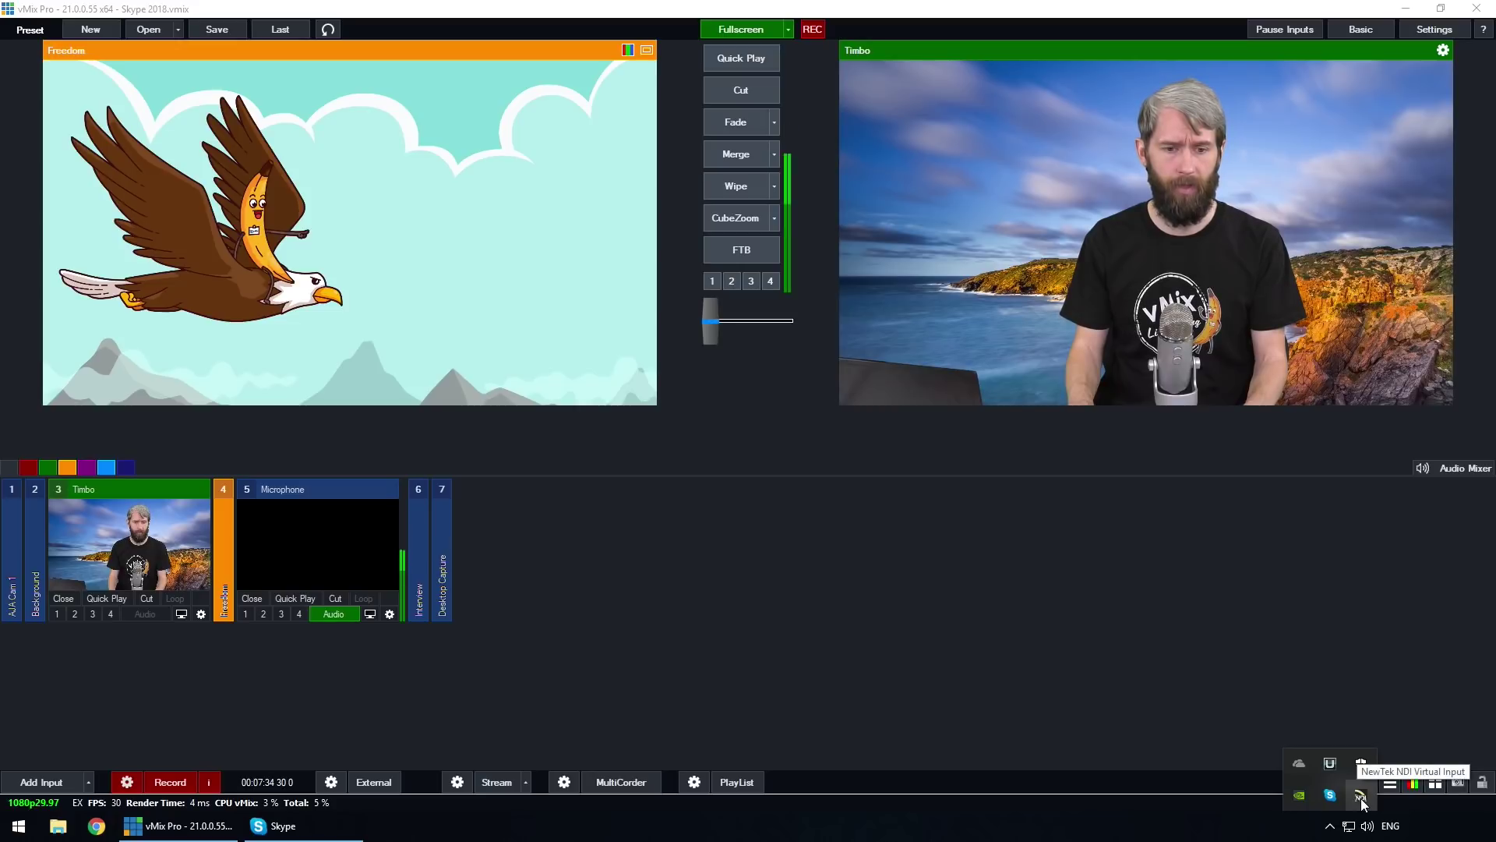
left_click(1361, 799)
mouse_move(1273, 644)
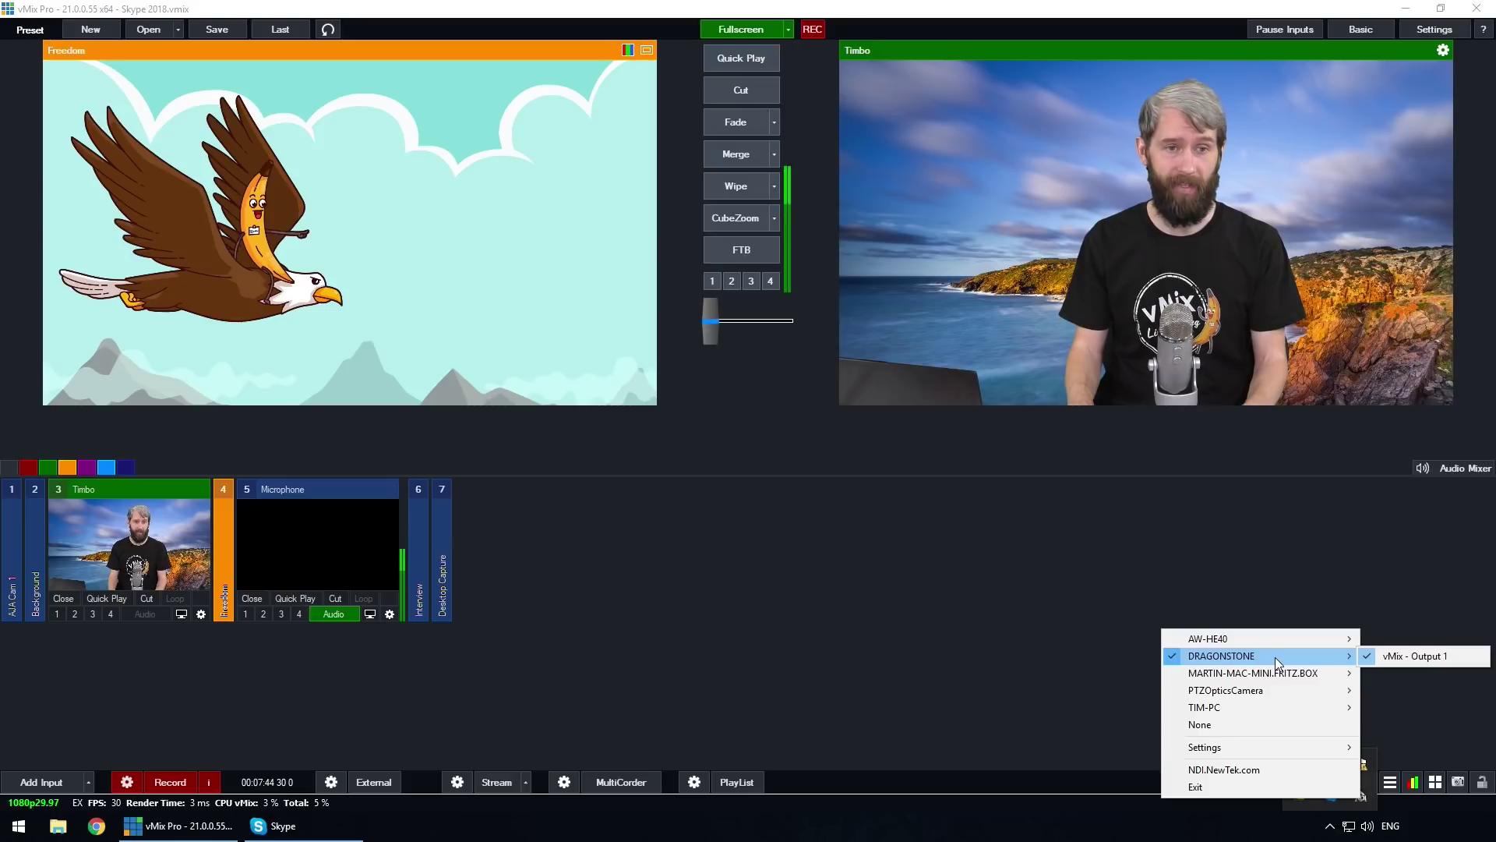
left_click(1437, 656)
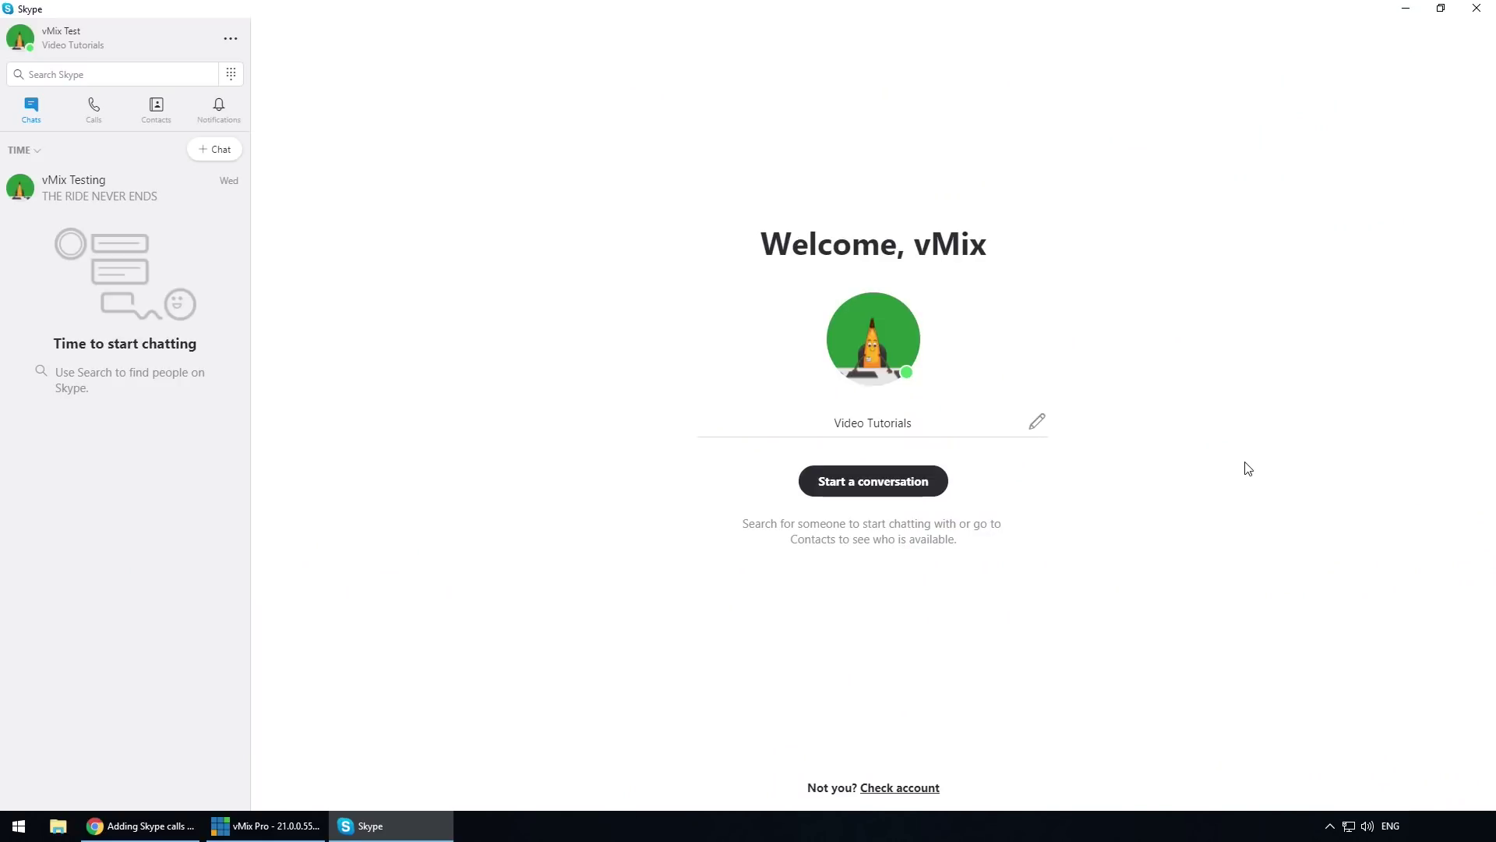
Confirm Allow NDI usage in Skype's Calling > Advanced settings, then go to Audio & Video
left_click(230, 40)
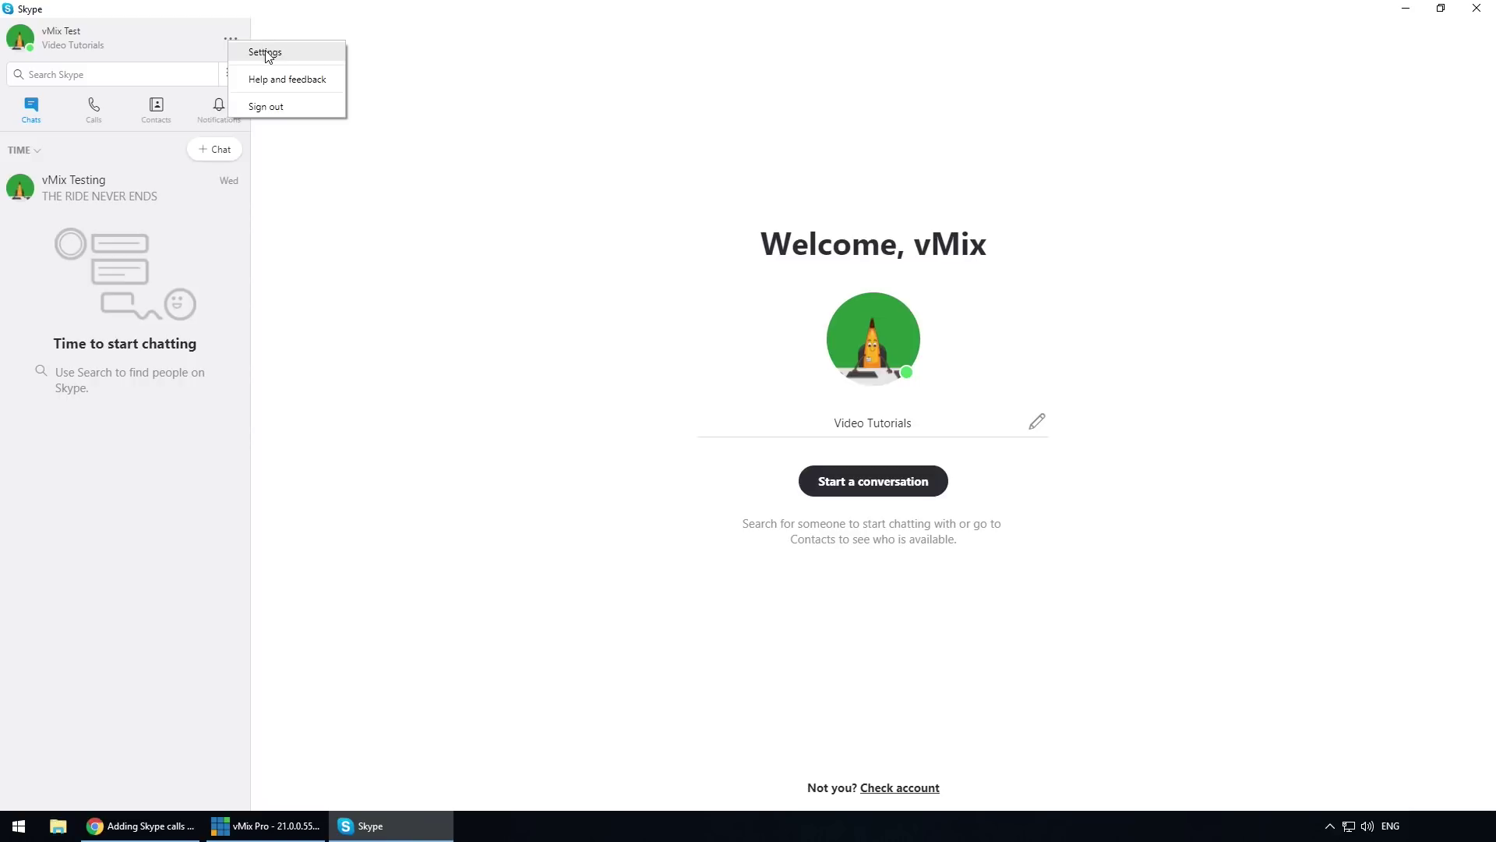
left_click(266, 53)
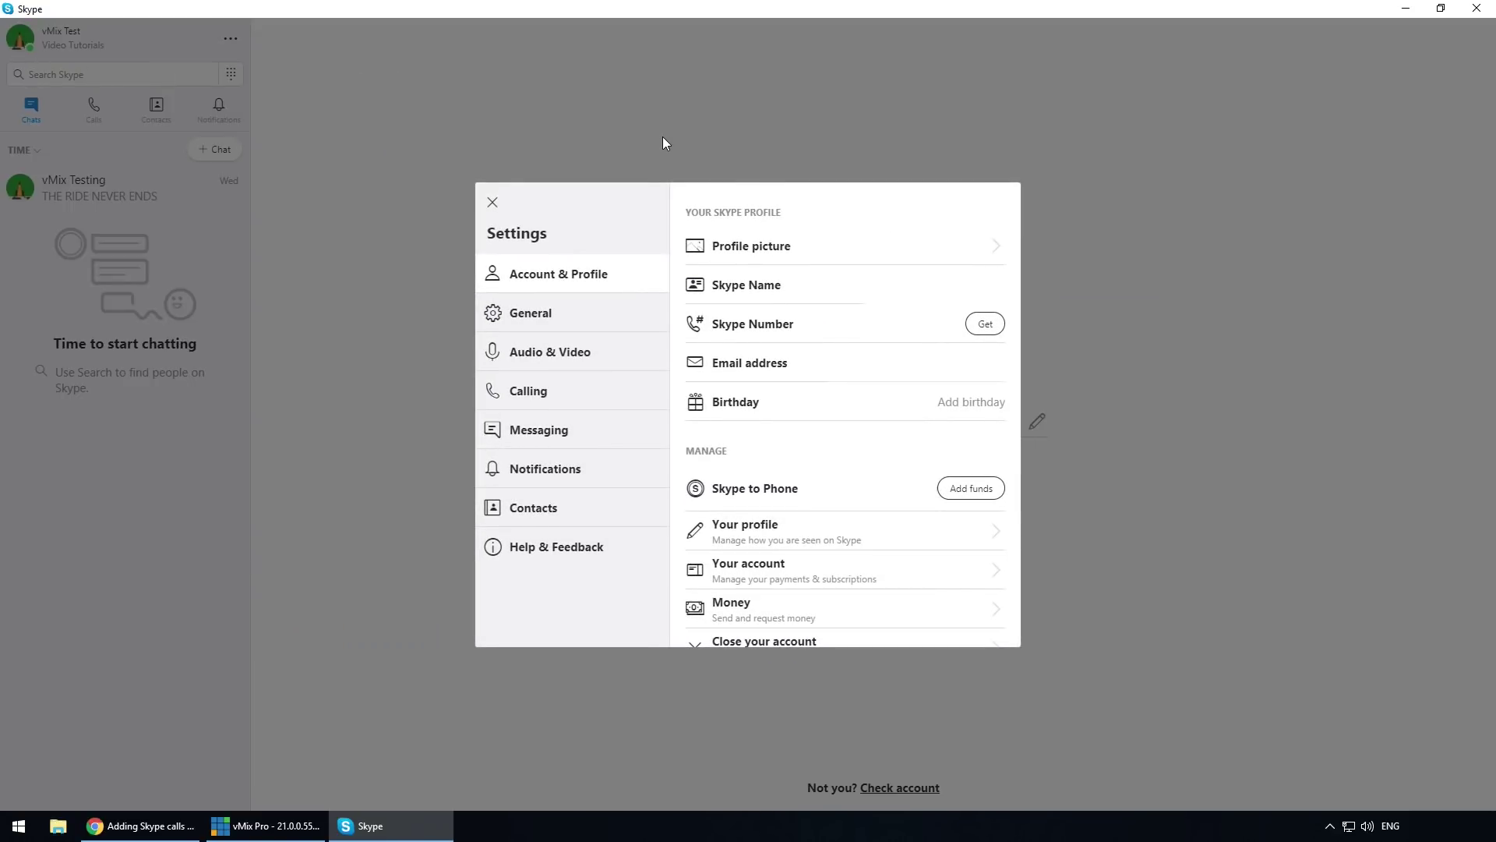
left_click(556, 392)
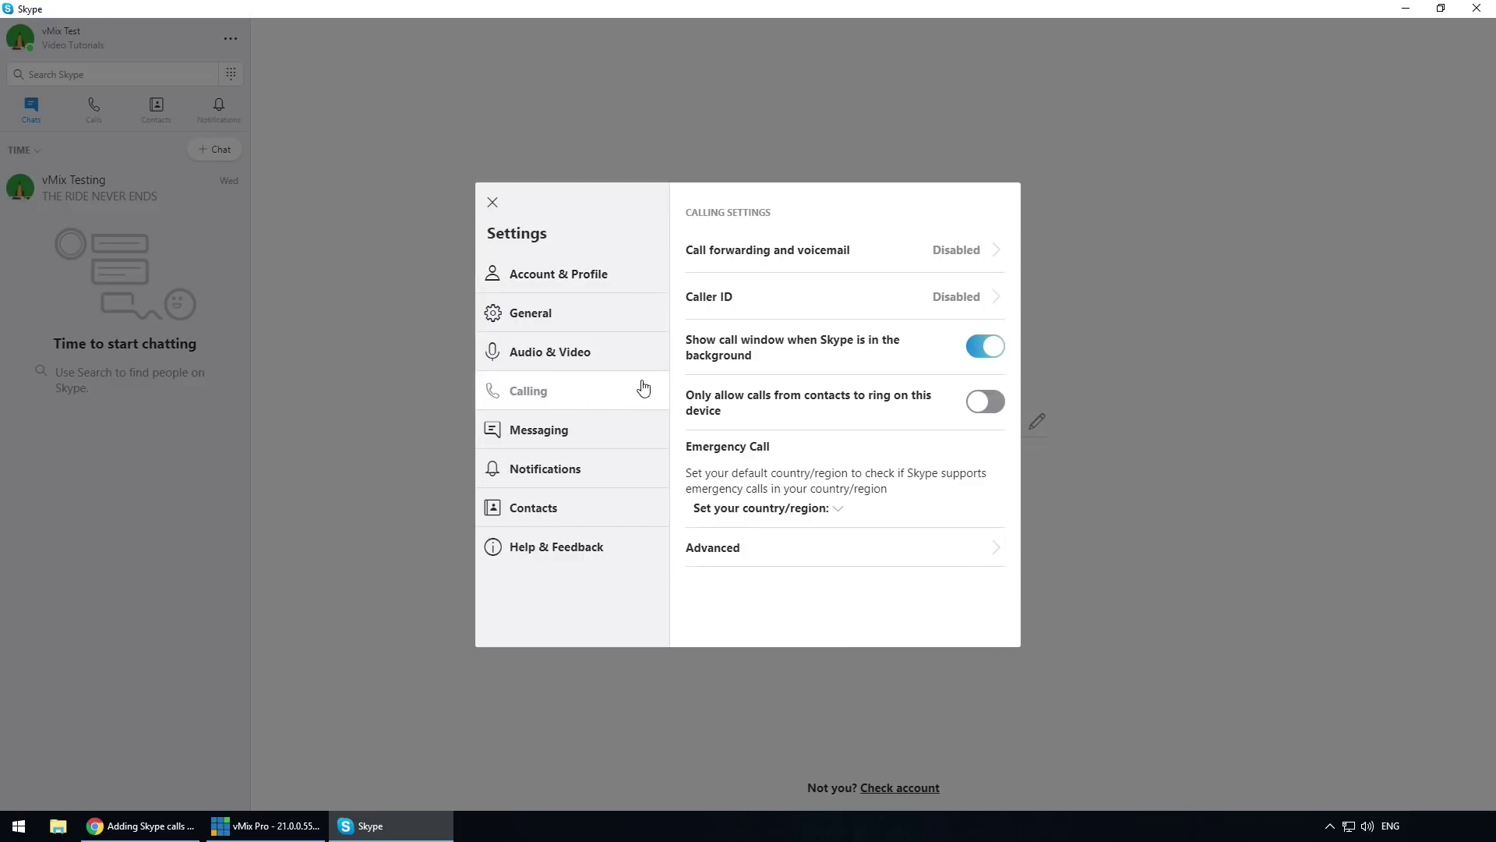
left_click(735, 548)
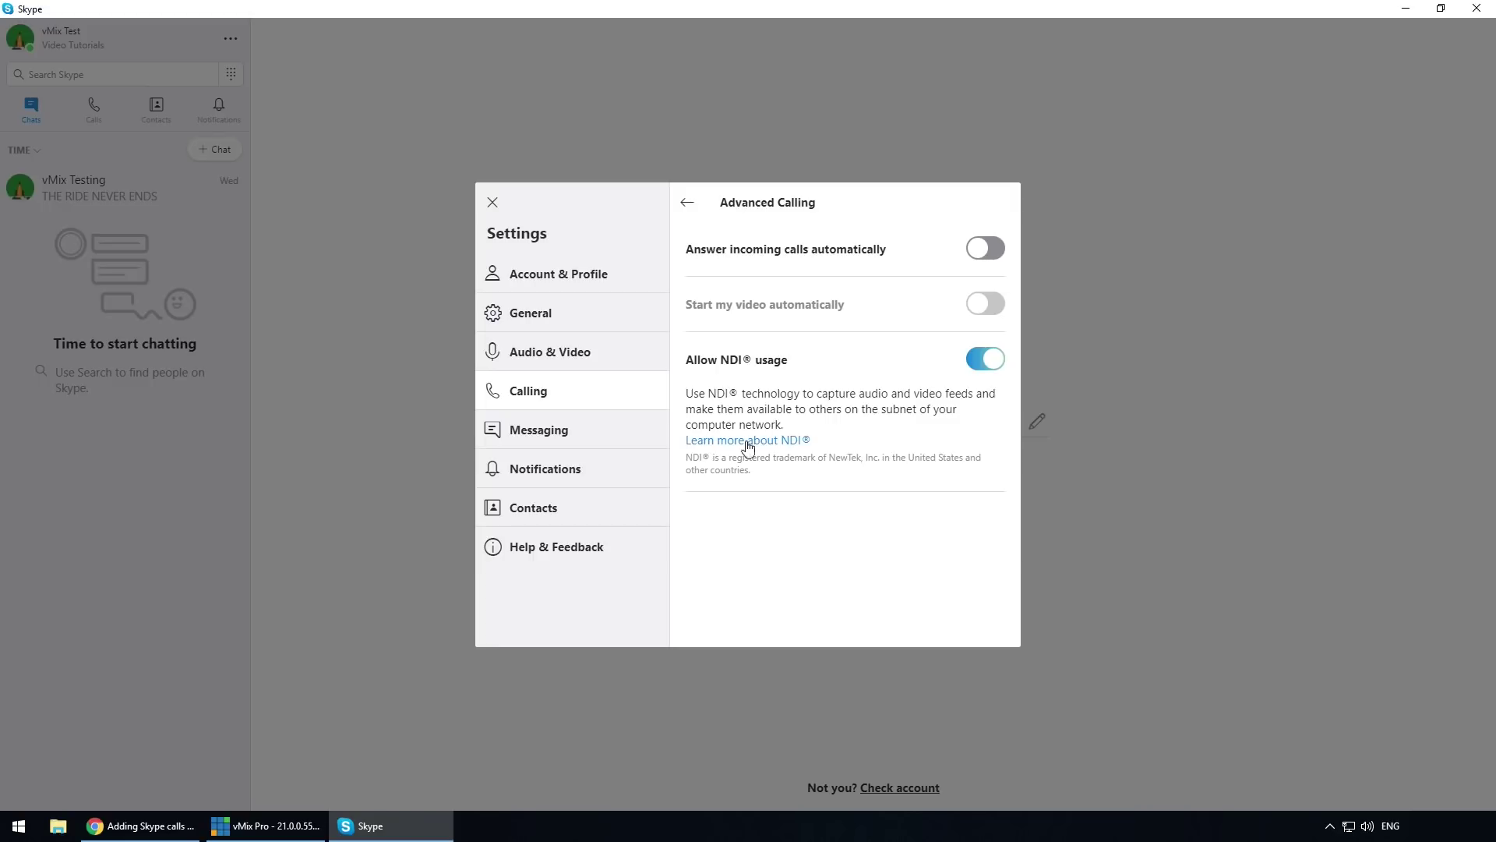
left_click(589, 361)
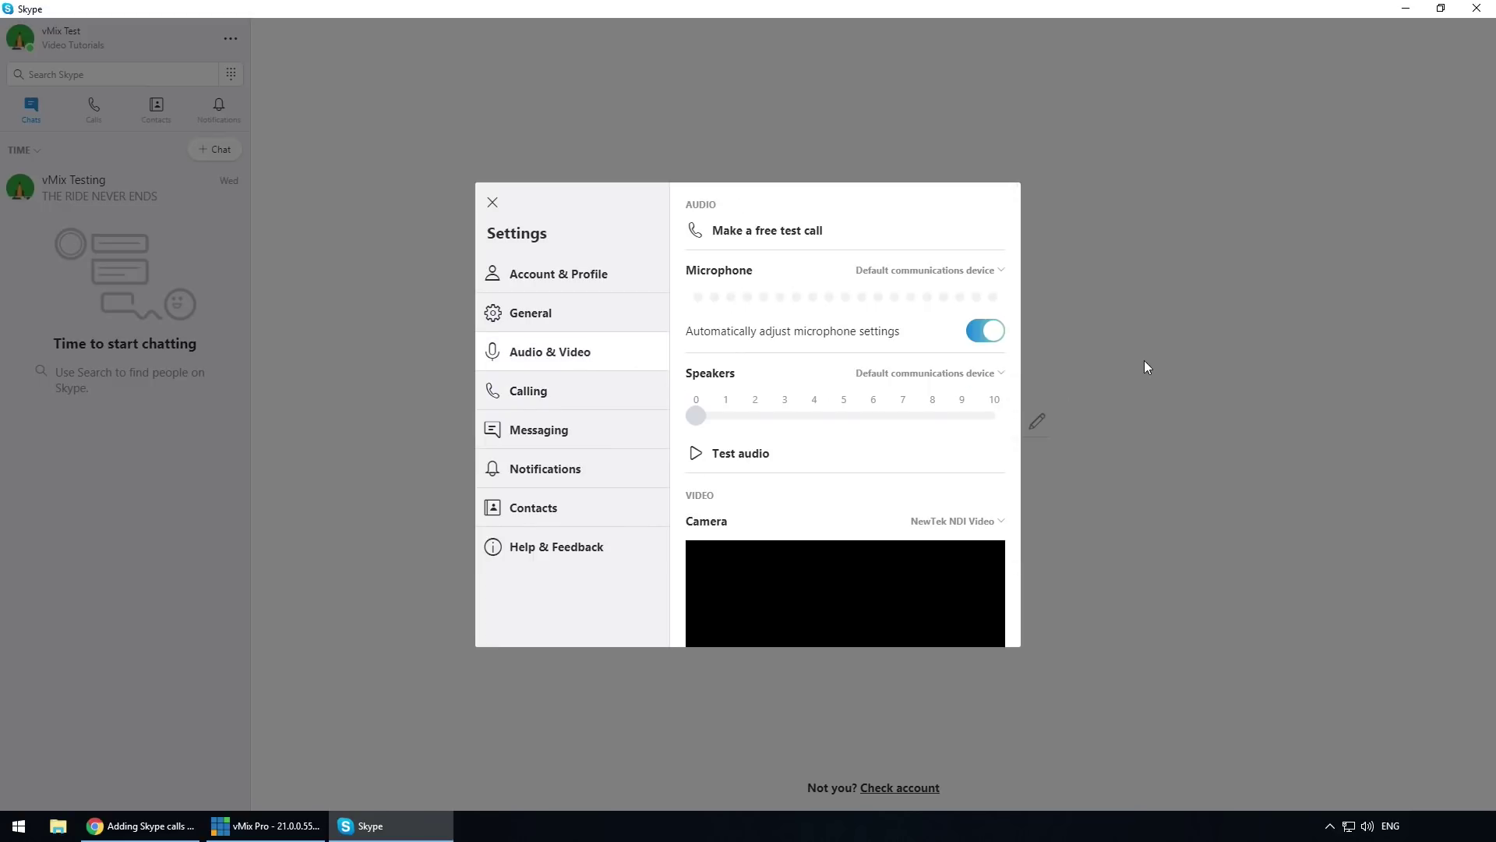
Set Skype's microphone to NewTek NDI Audio and camera to NewTek NDI Video, then close Settings
left_click(996, 274)
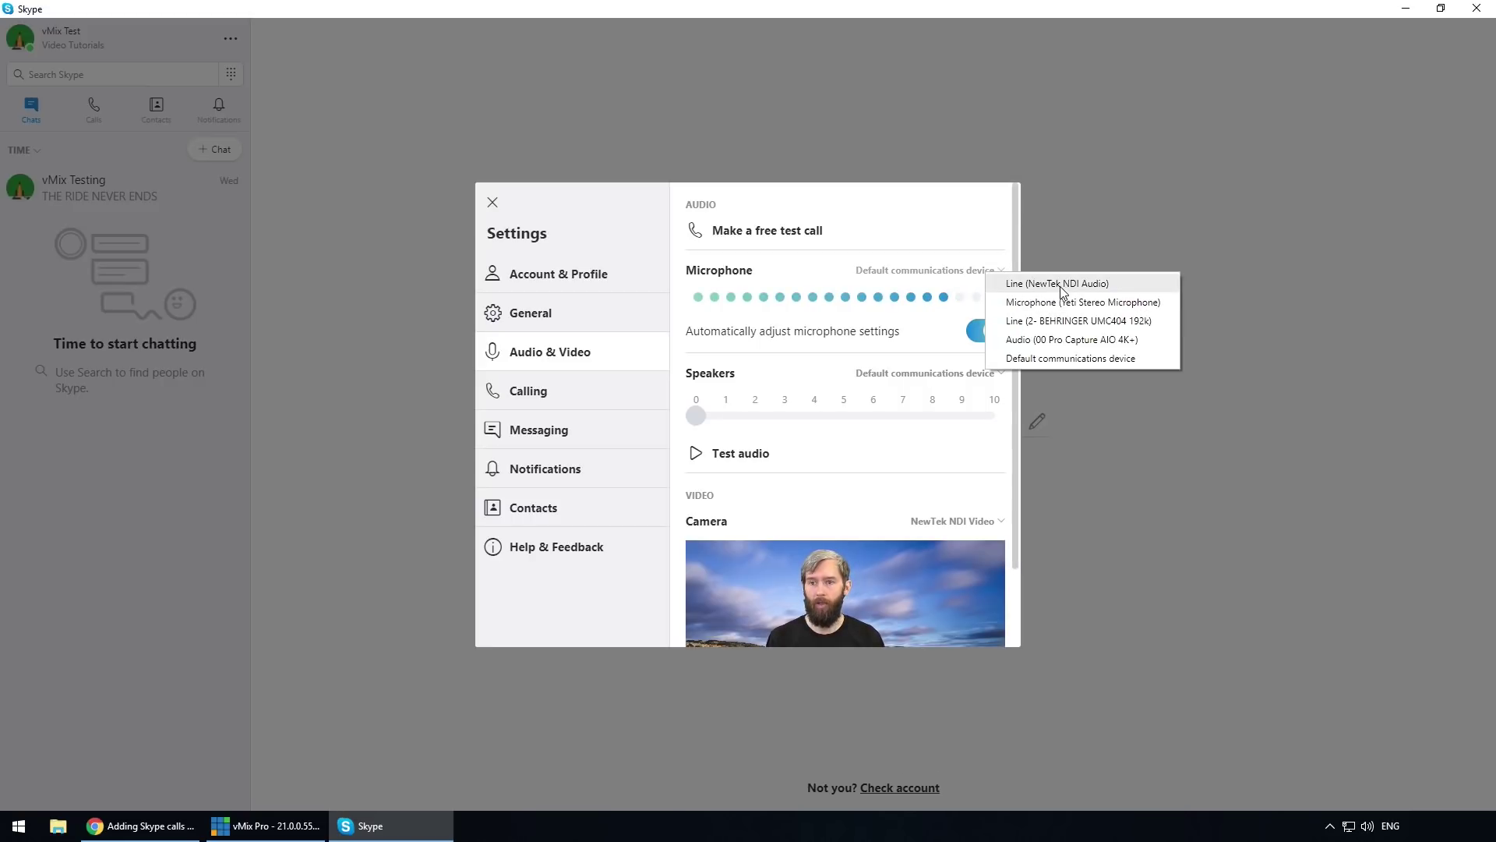
left_click(1093, 287)
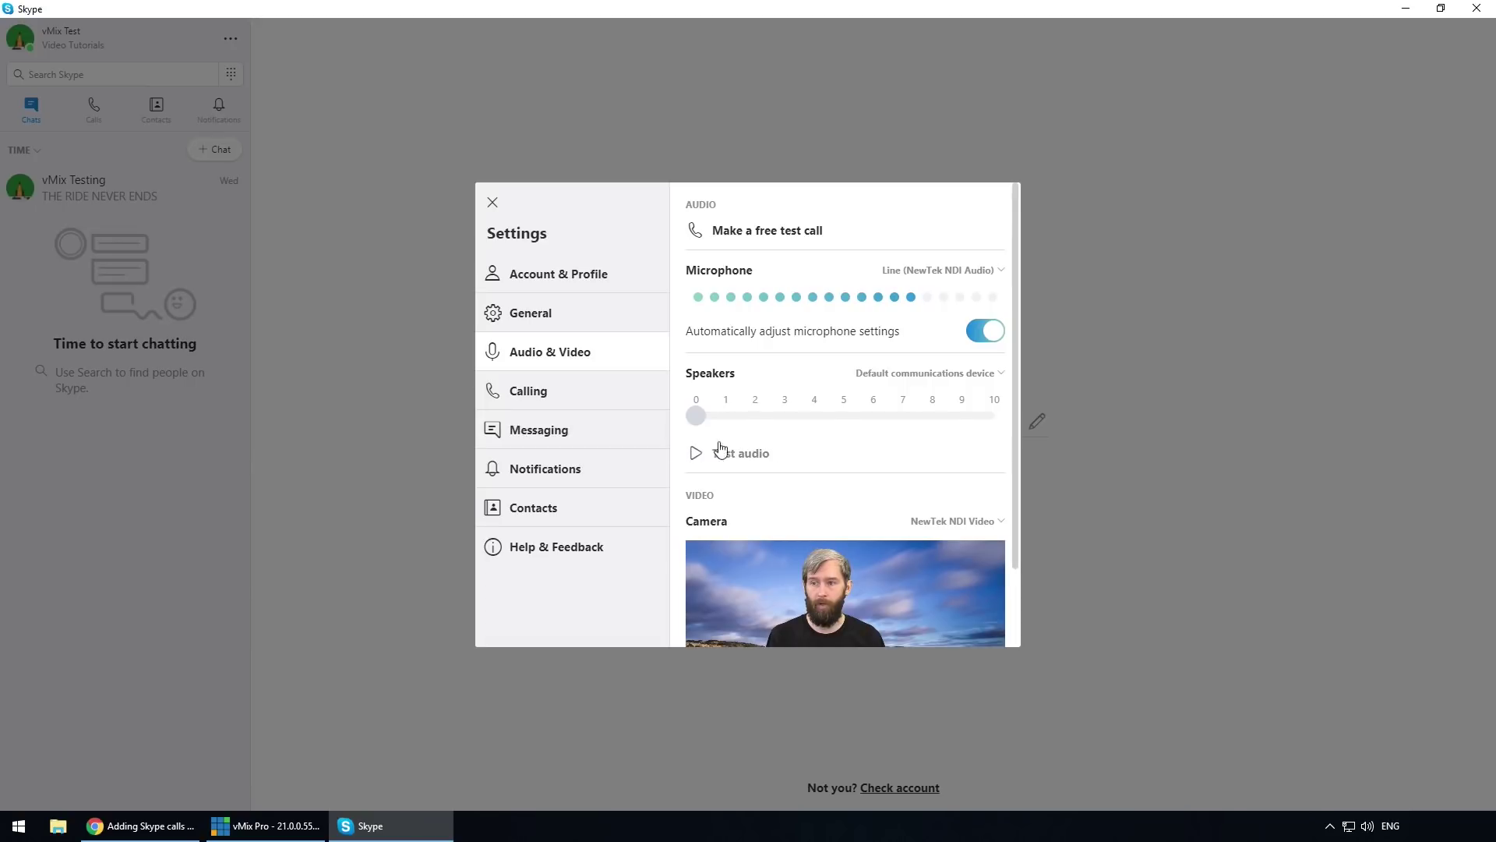
scroll(779, 436, "down", 1)
left_click(927, 430)
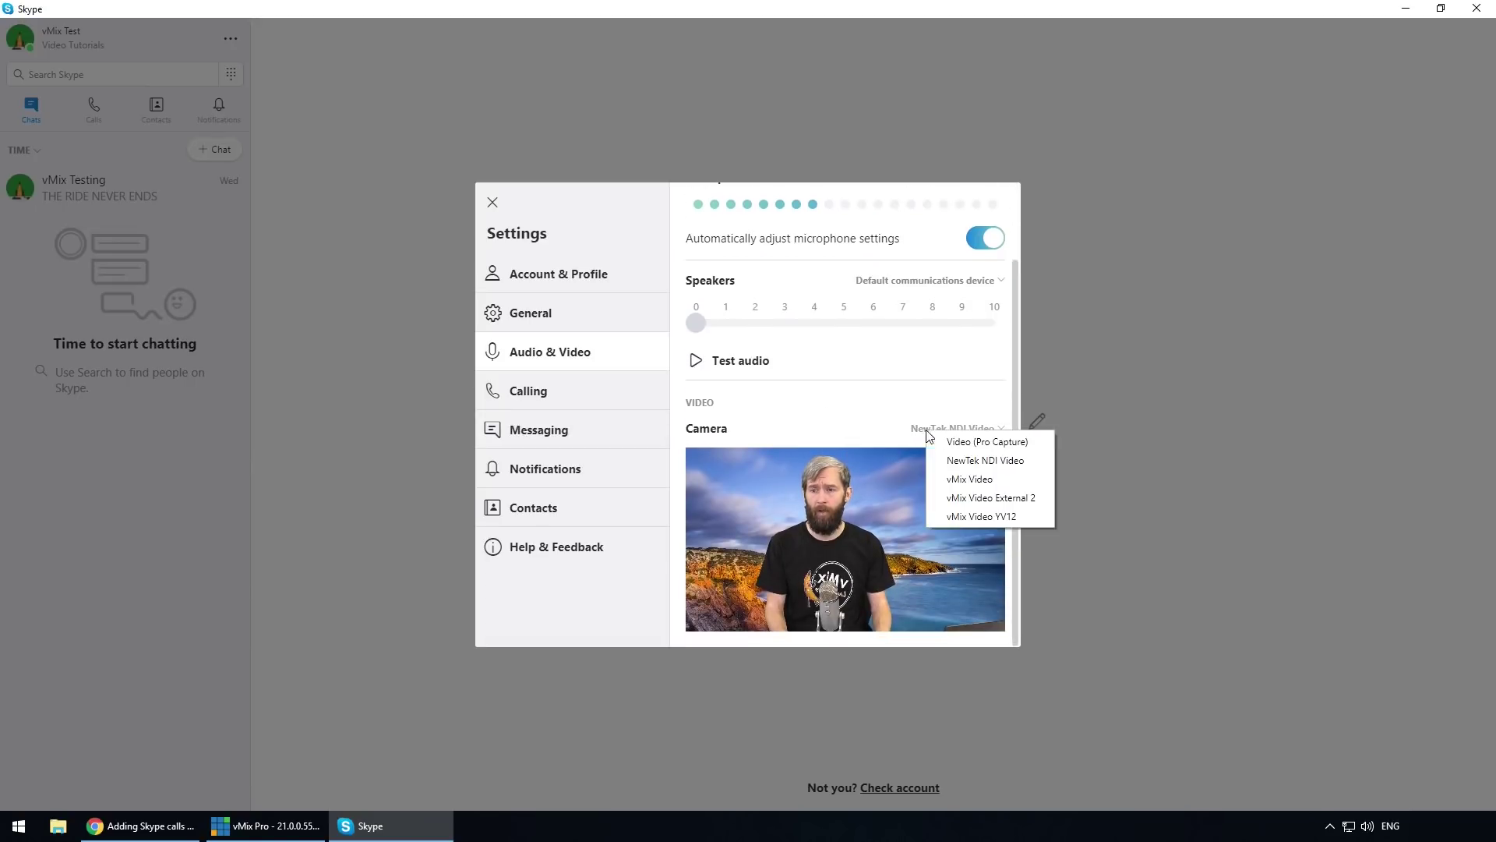
left_click(987, 461)
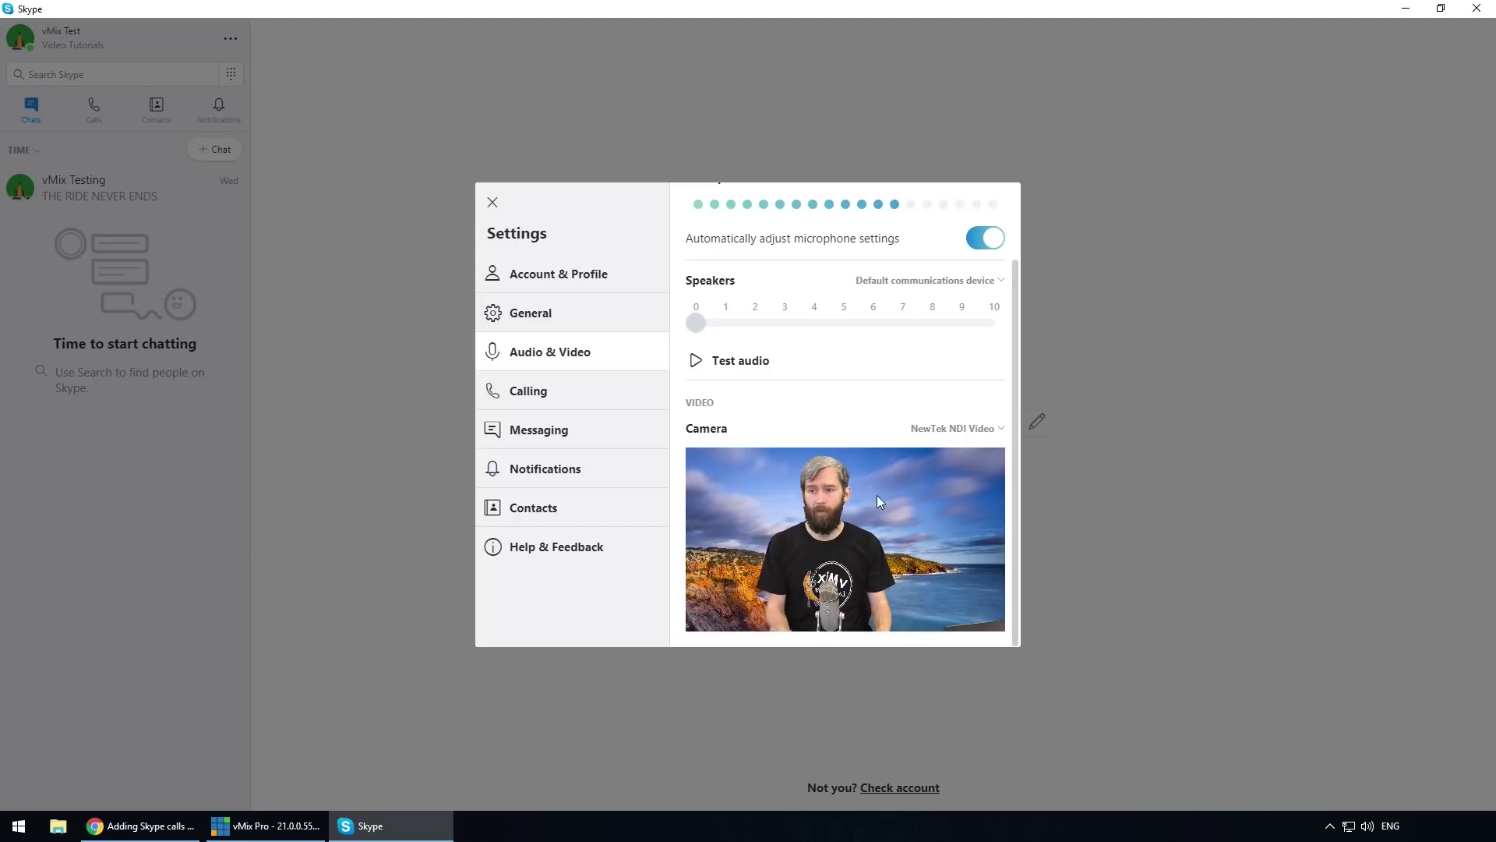
left_click(1142, 377)
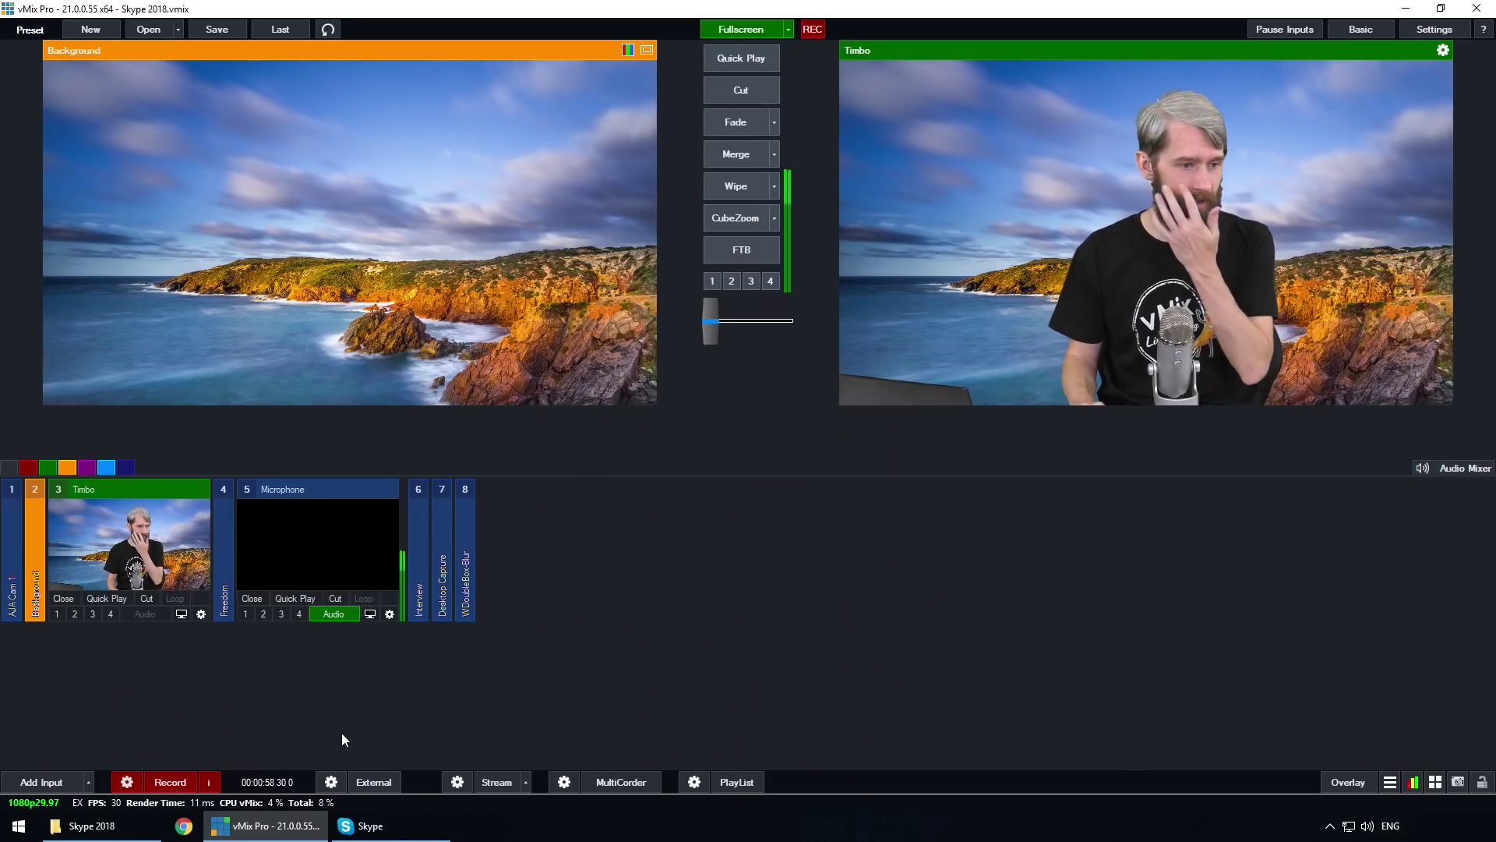
Add DRAGONSTONE's Skype NDI feed as input 9 and load it into preview
left_click(77, 780)
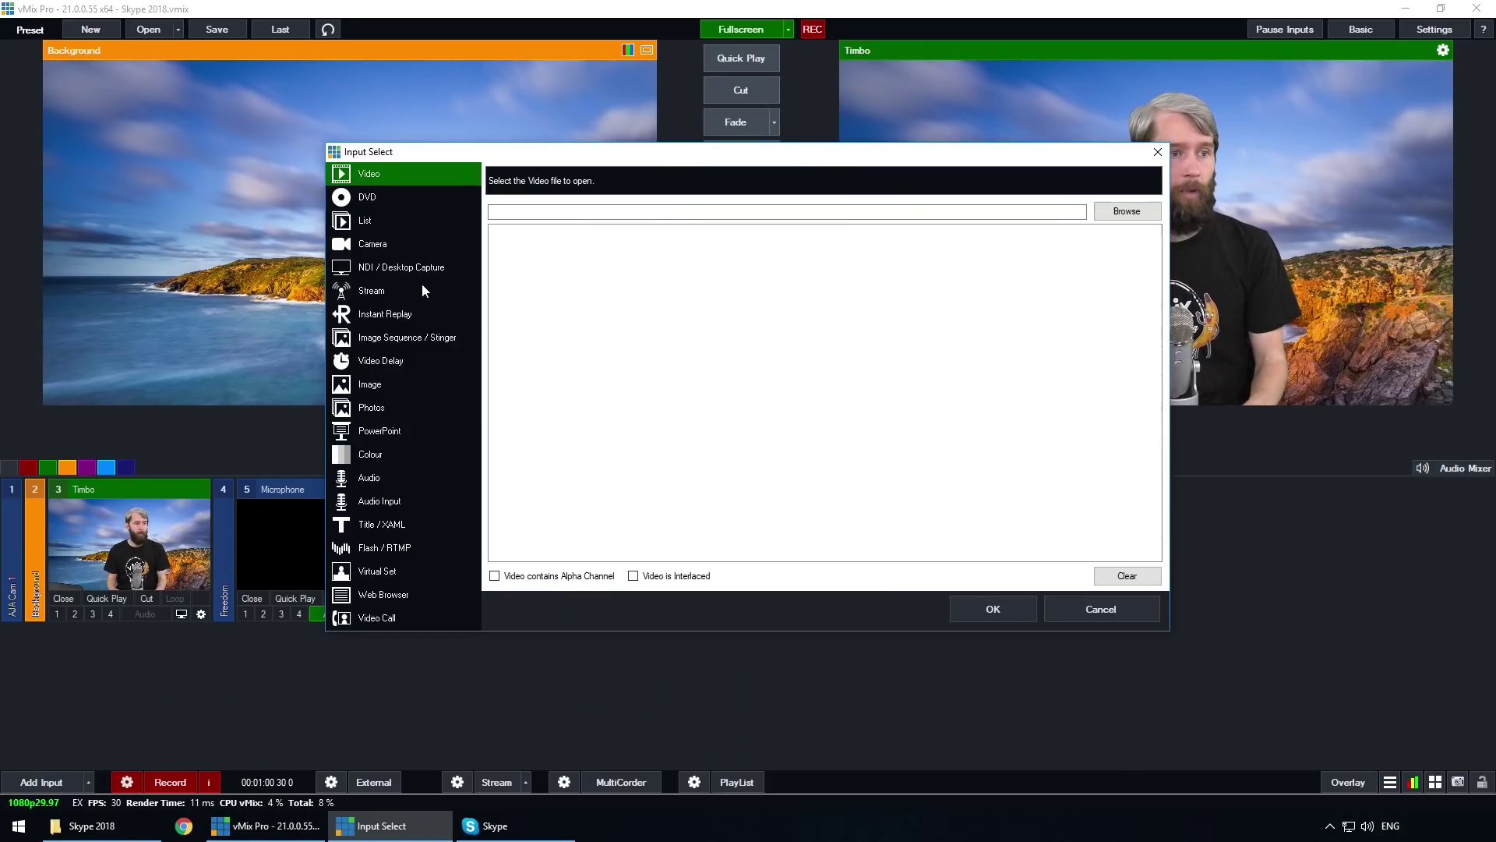
left_click(413, 268)
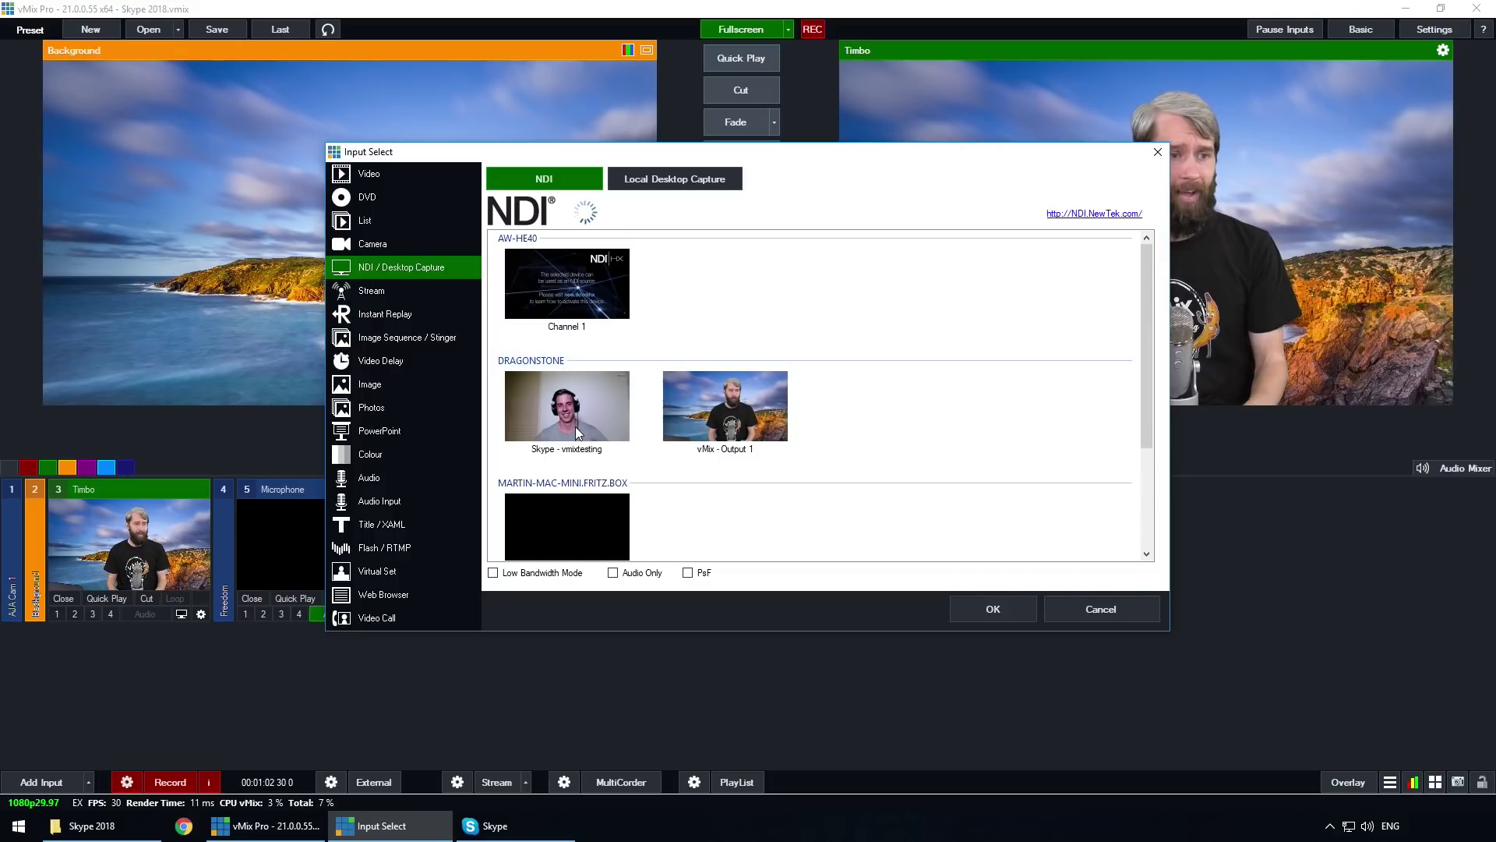
left_click(575, 427)
left_click(995, 607)
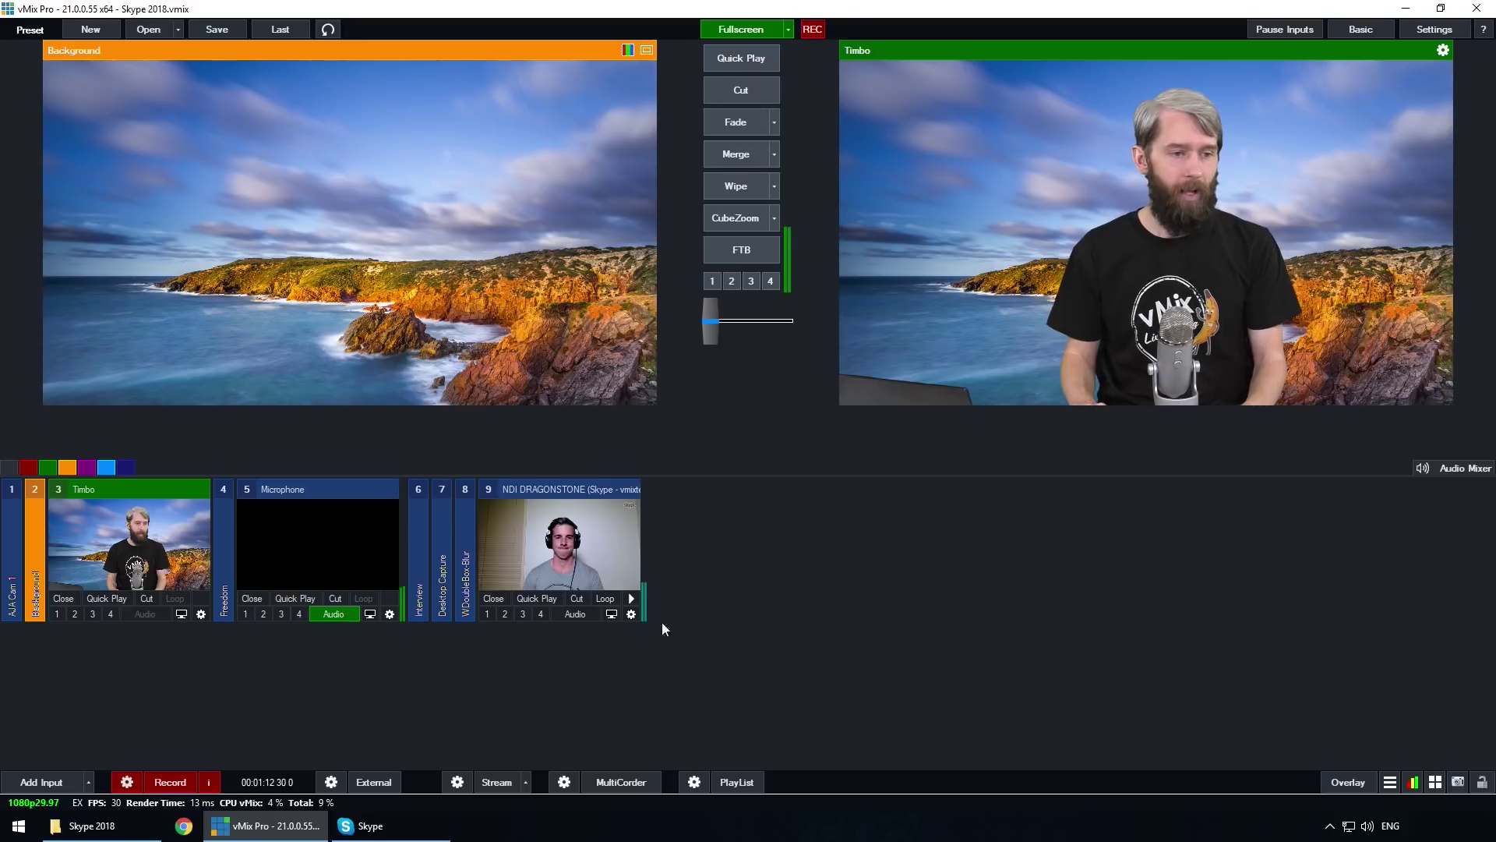
left_click(605, 565)
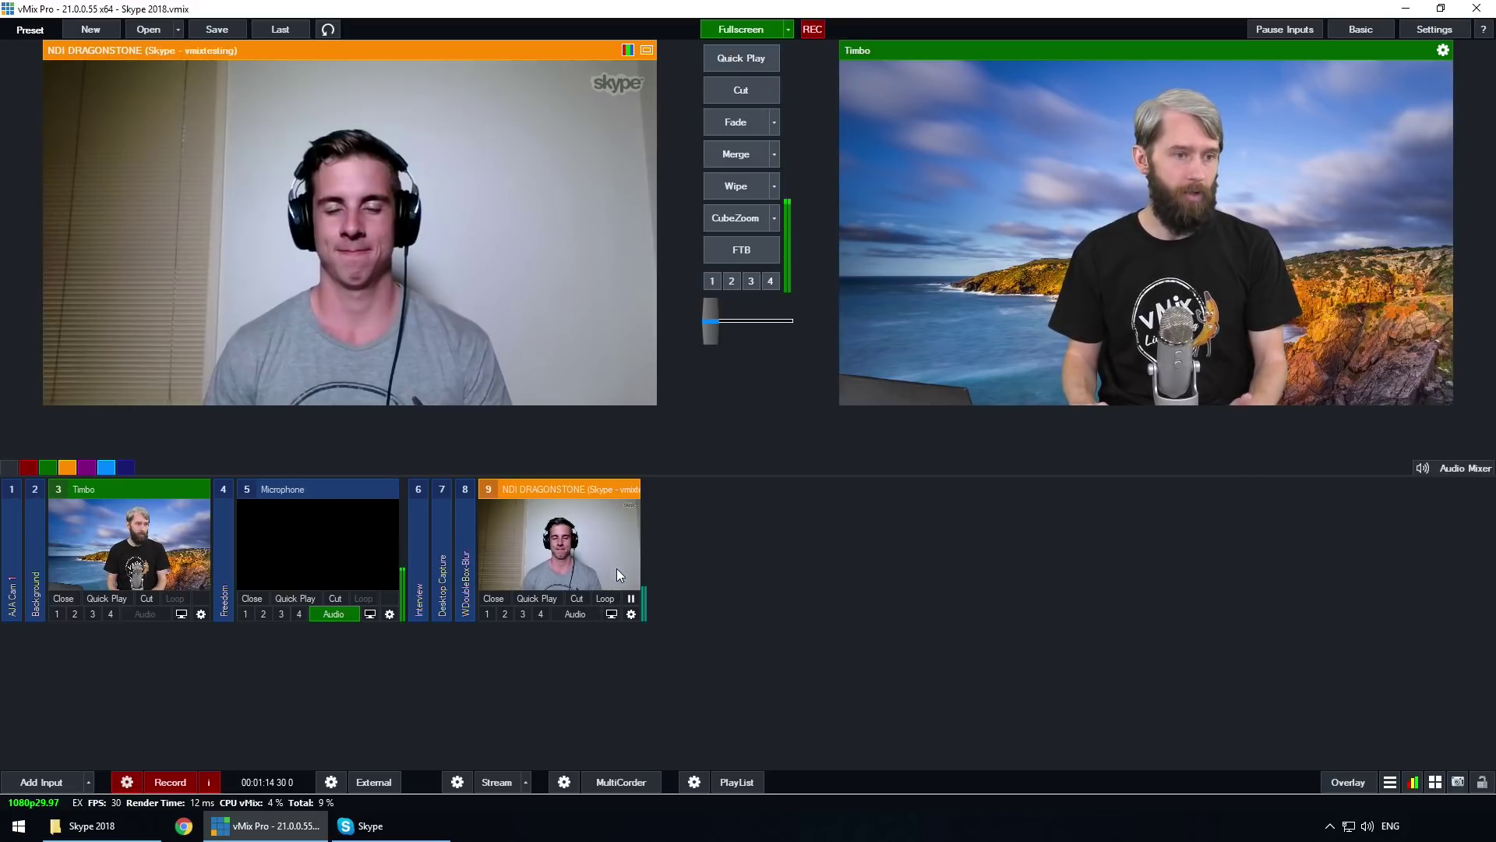
Cut the Skype caller live, mute input 9's audio, and untick Automatically mix audio
left_click(726, 93)
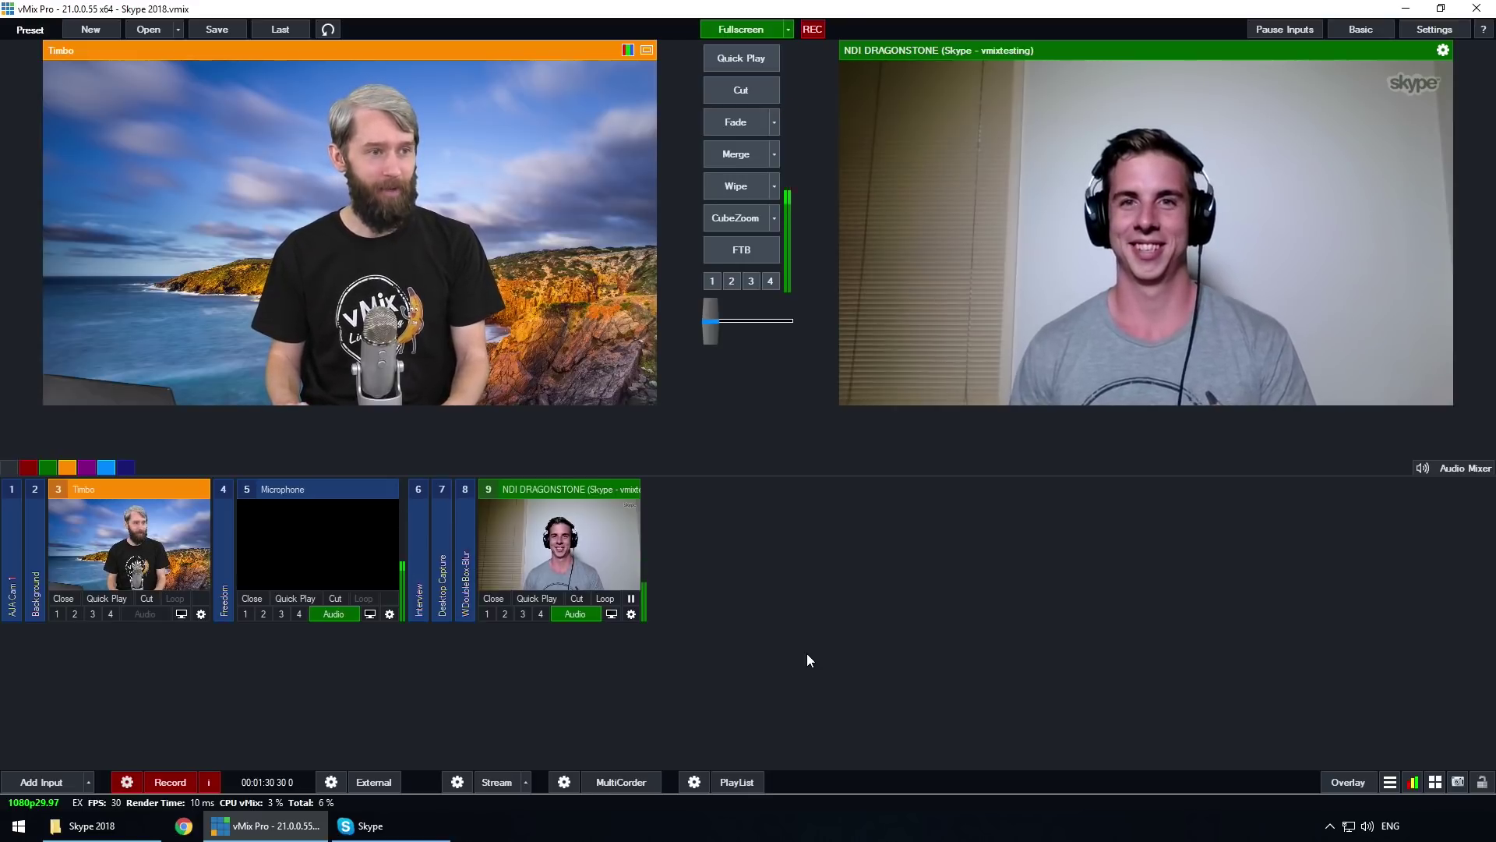
left_click(575, 615)
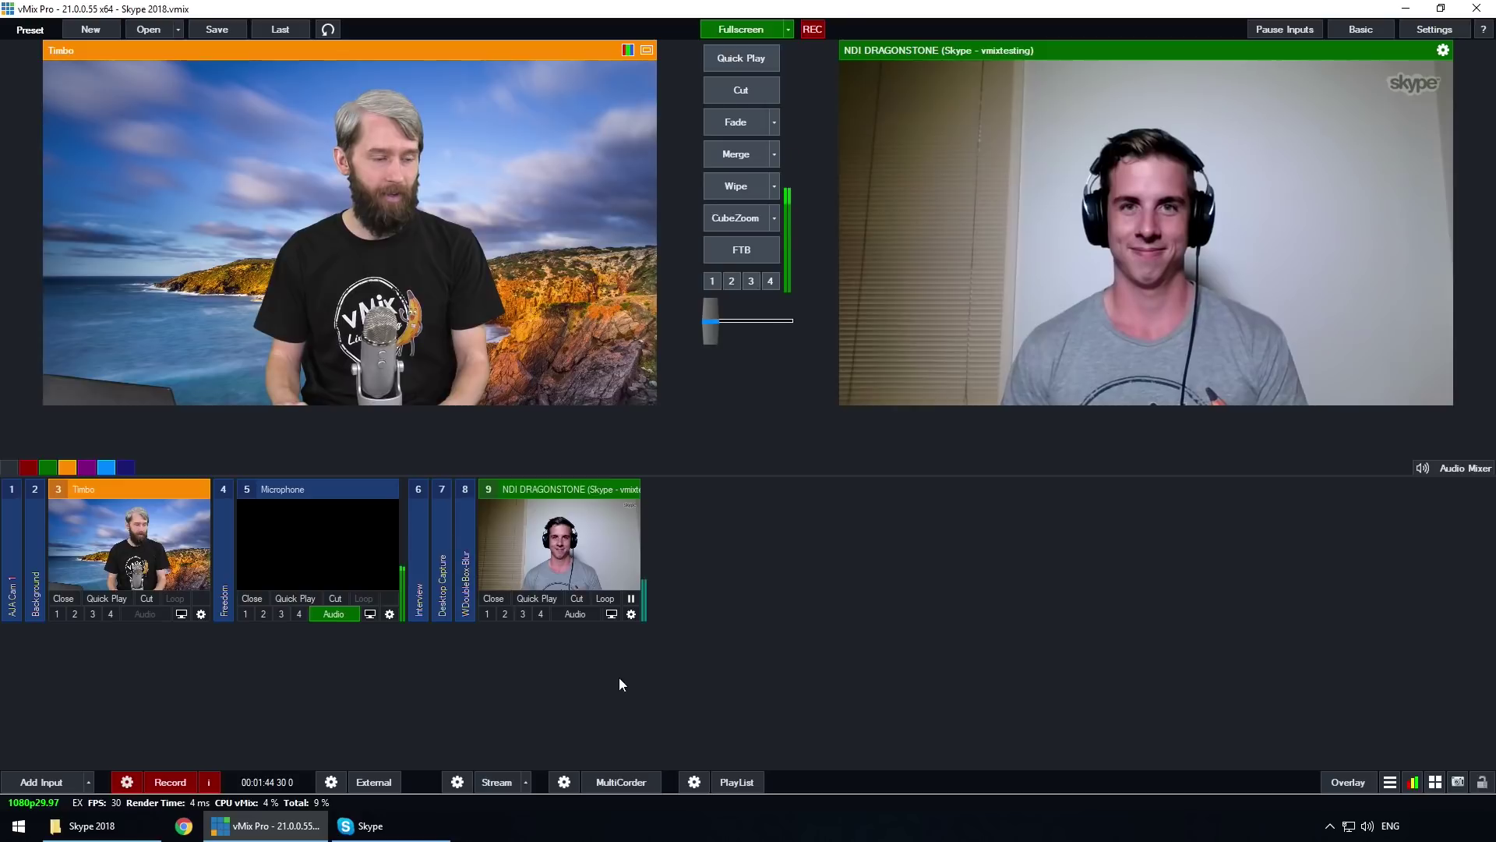
left_click(631, 614)
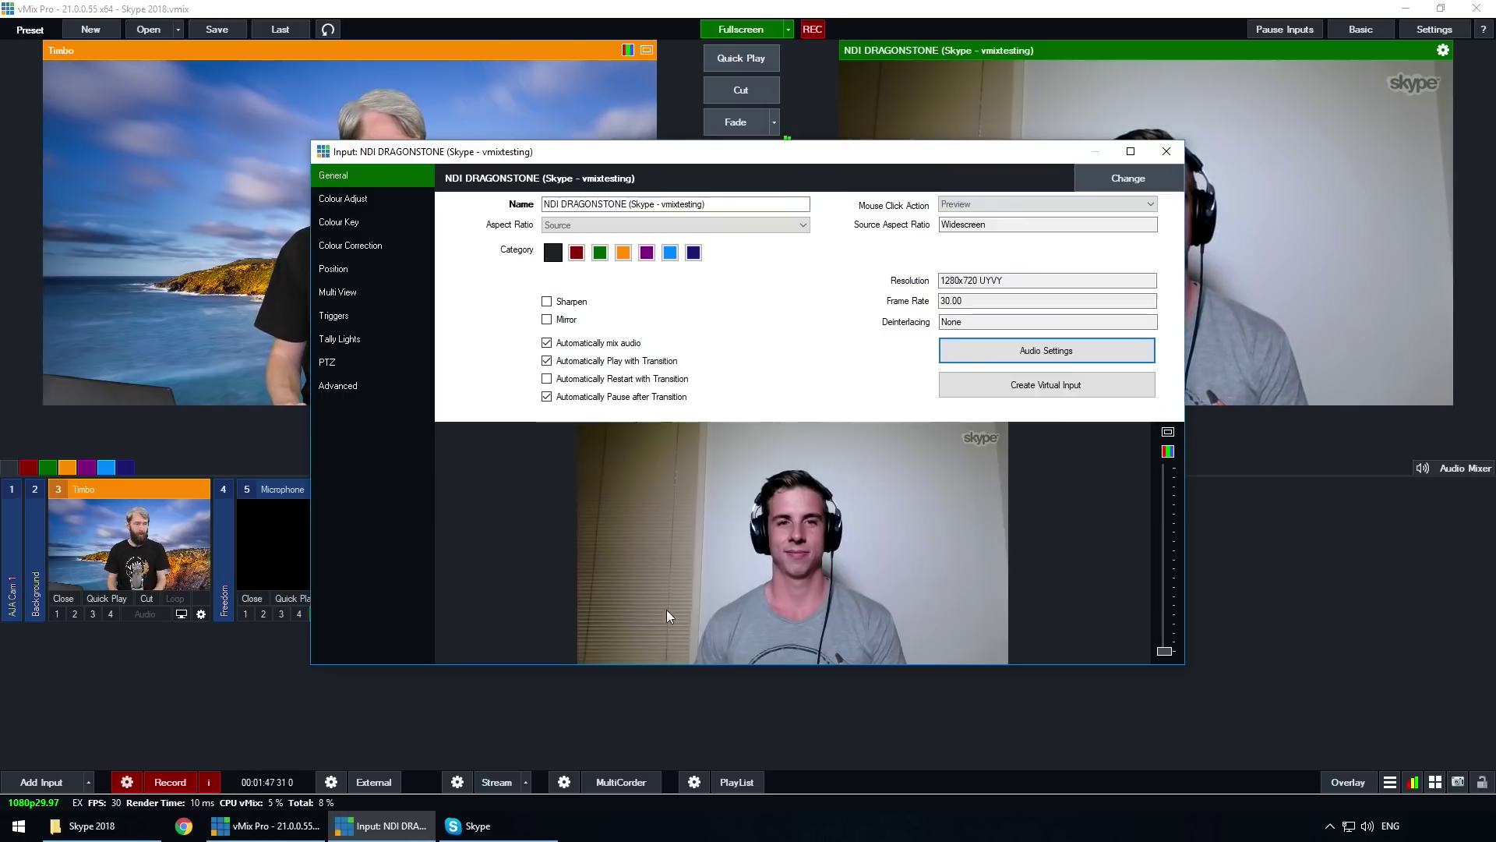
left_click(564, 343)
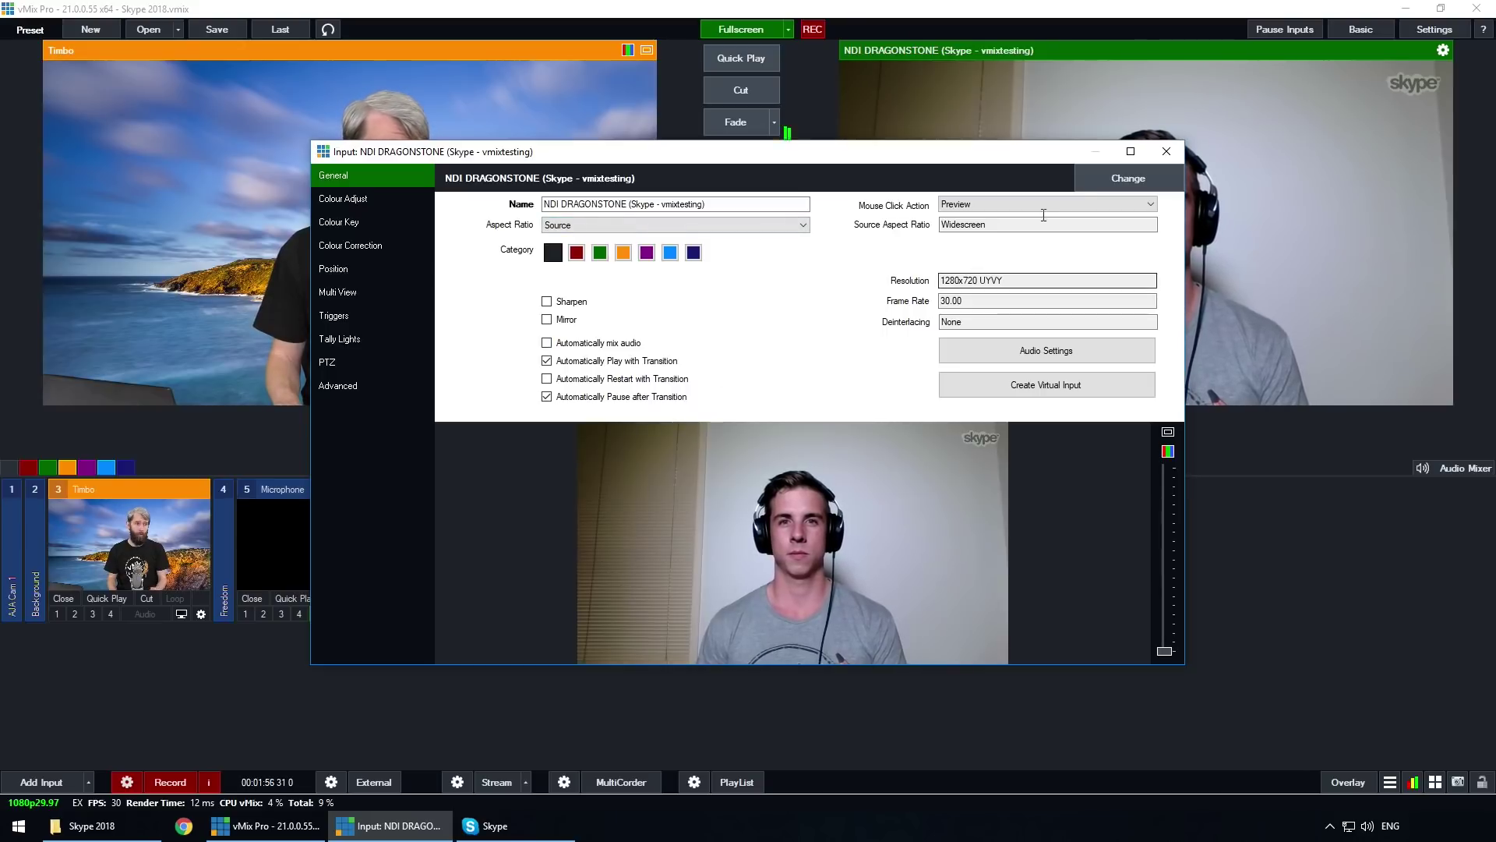
left_click(1166, 151)
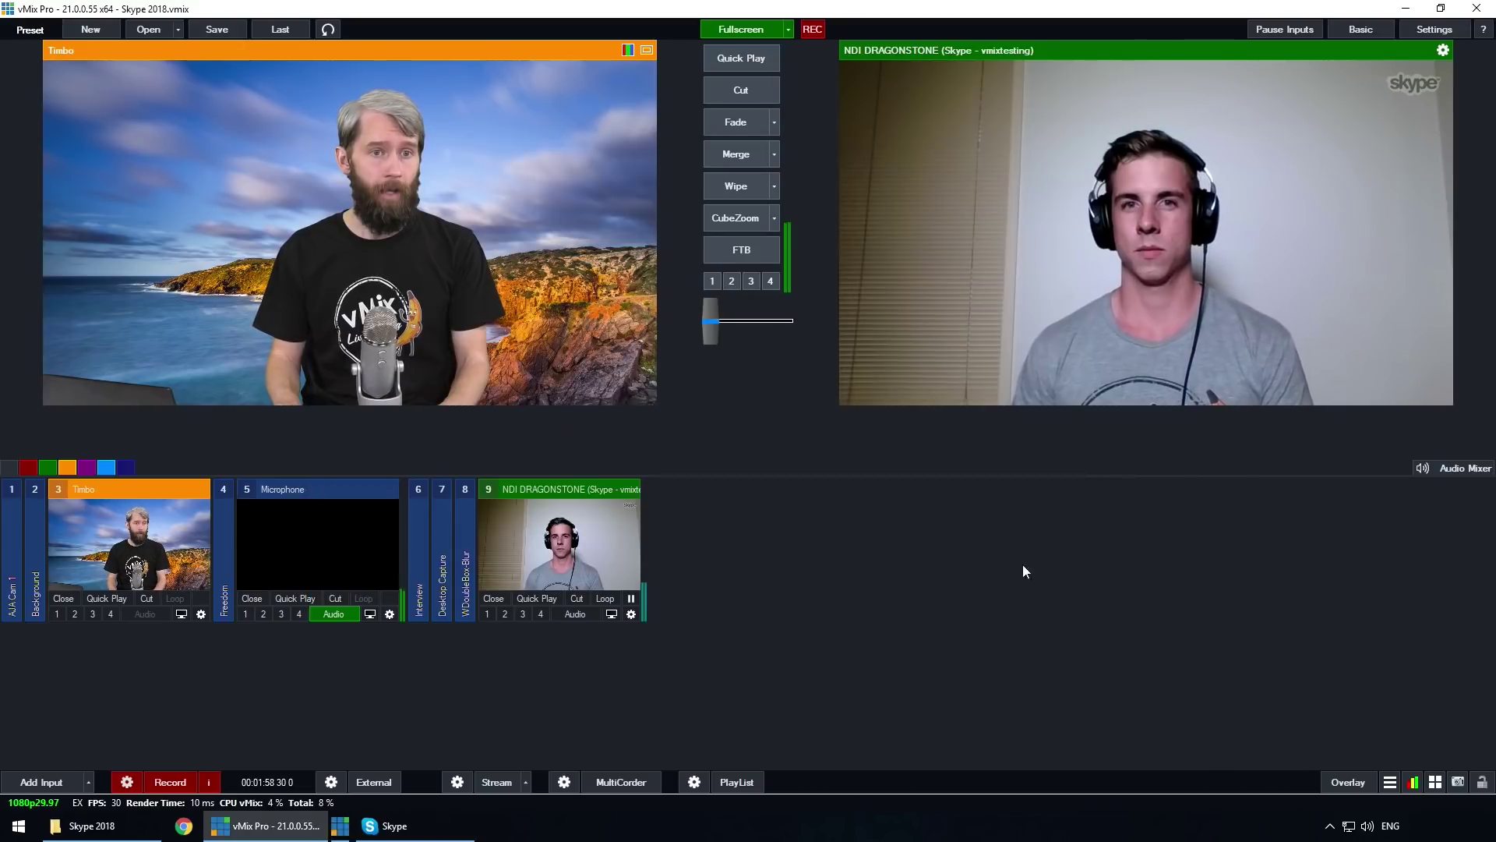
Add the WDoubleBox-MultiTriangle virtual set as a new input
left_click(45, 779)
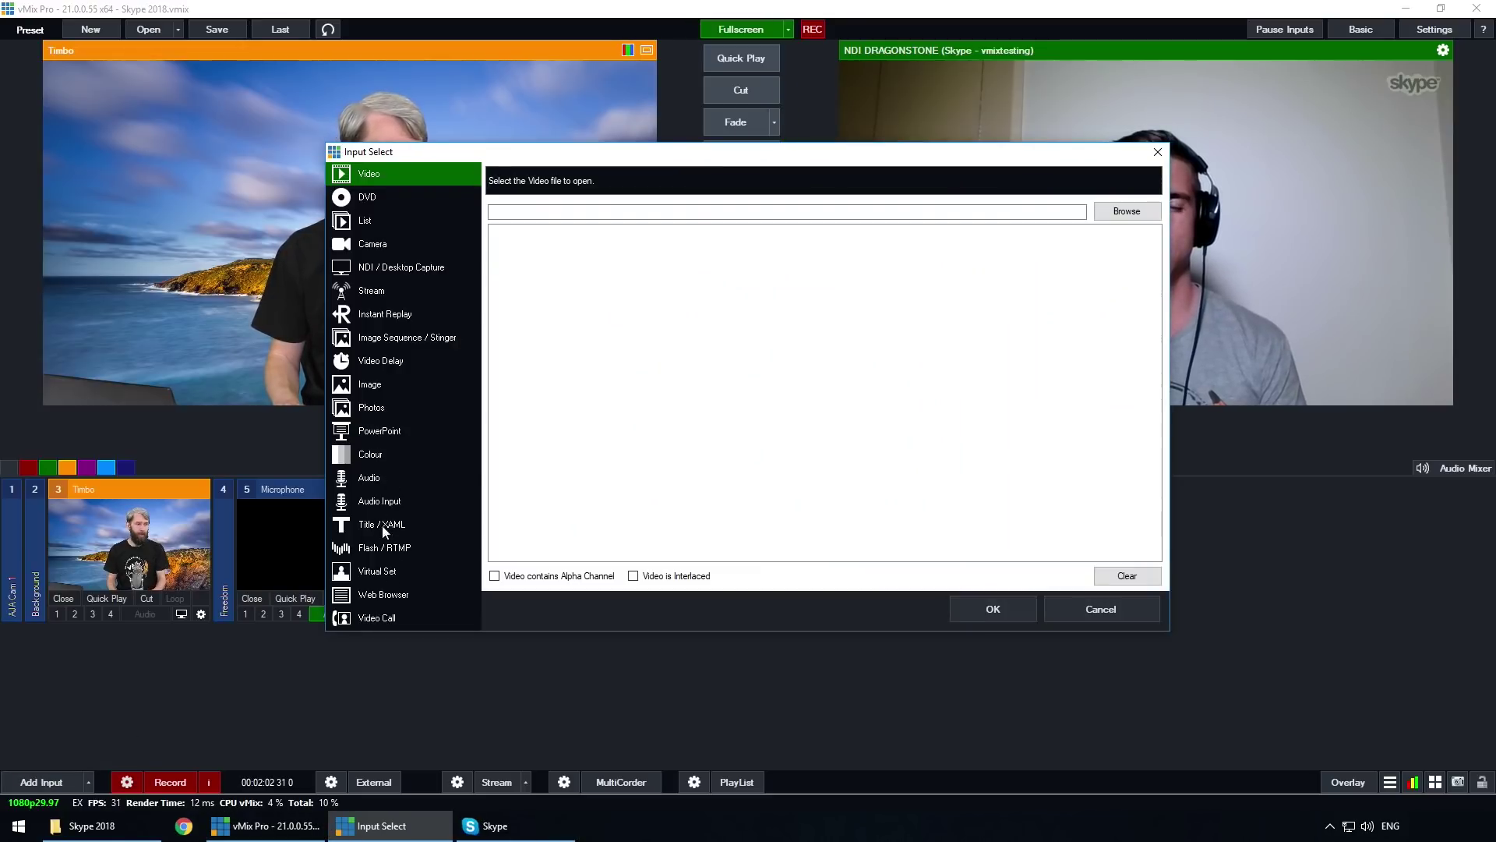
left_click(403, 570)
scroll(857, 470, "down", 5)
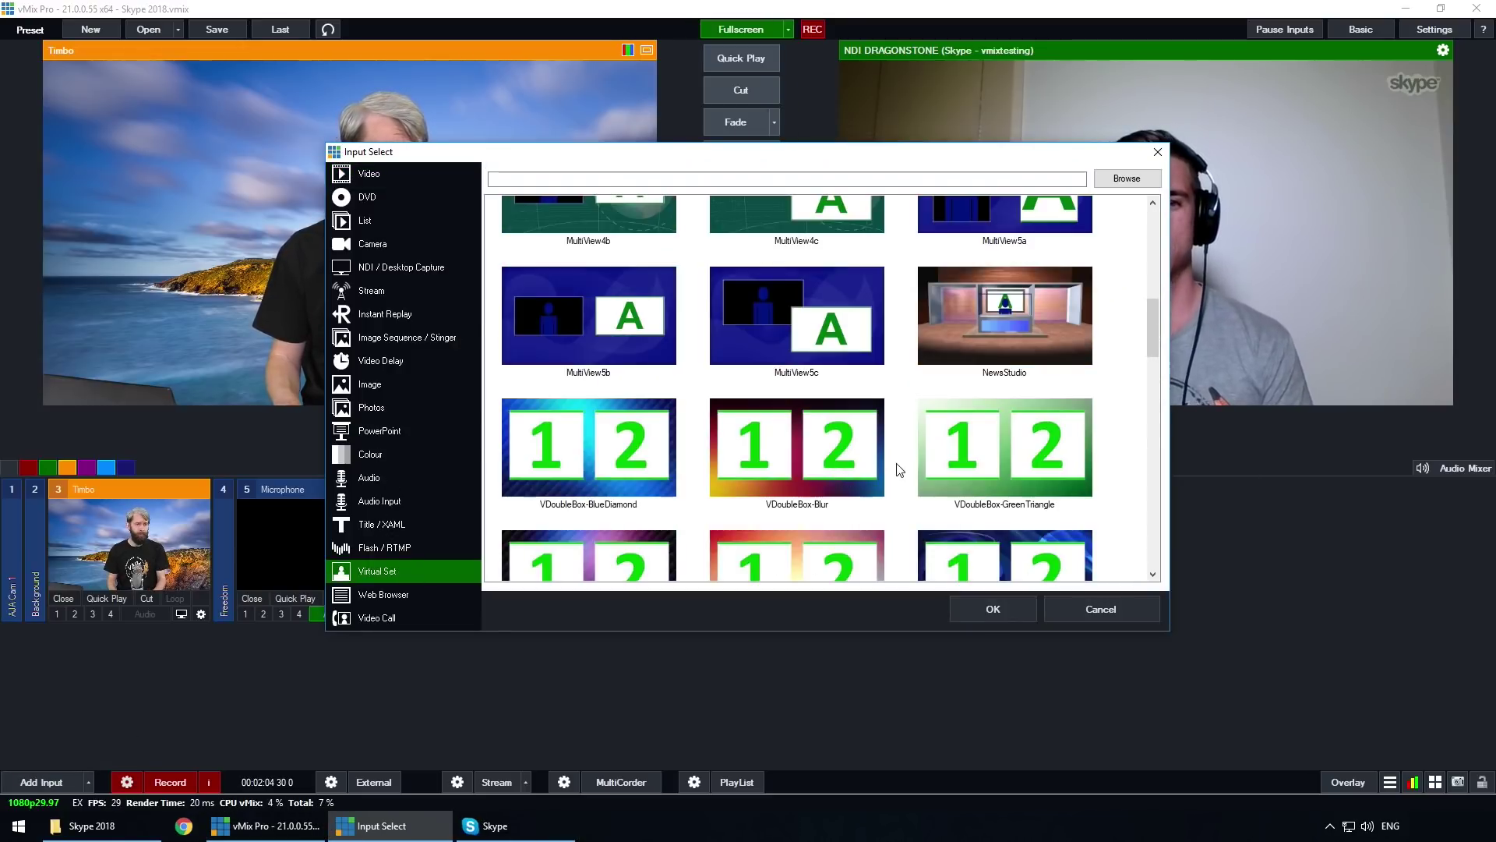
scroll(868, 474, "down", 12)
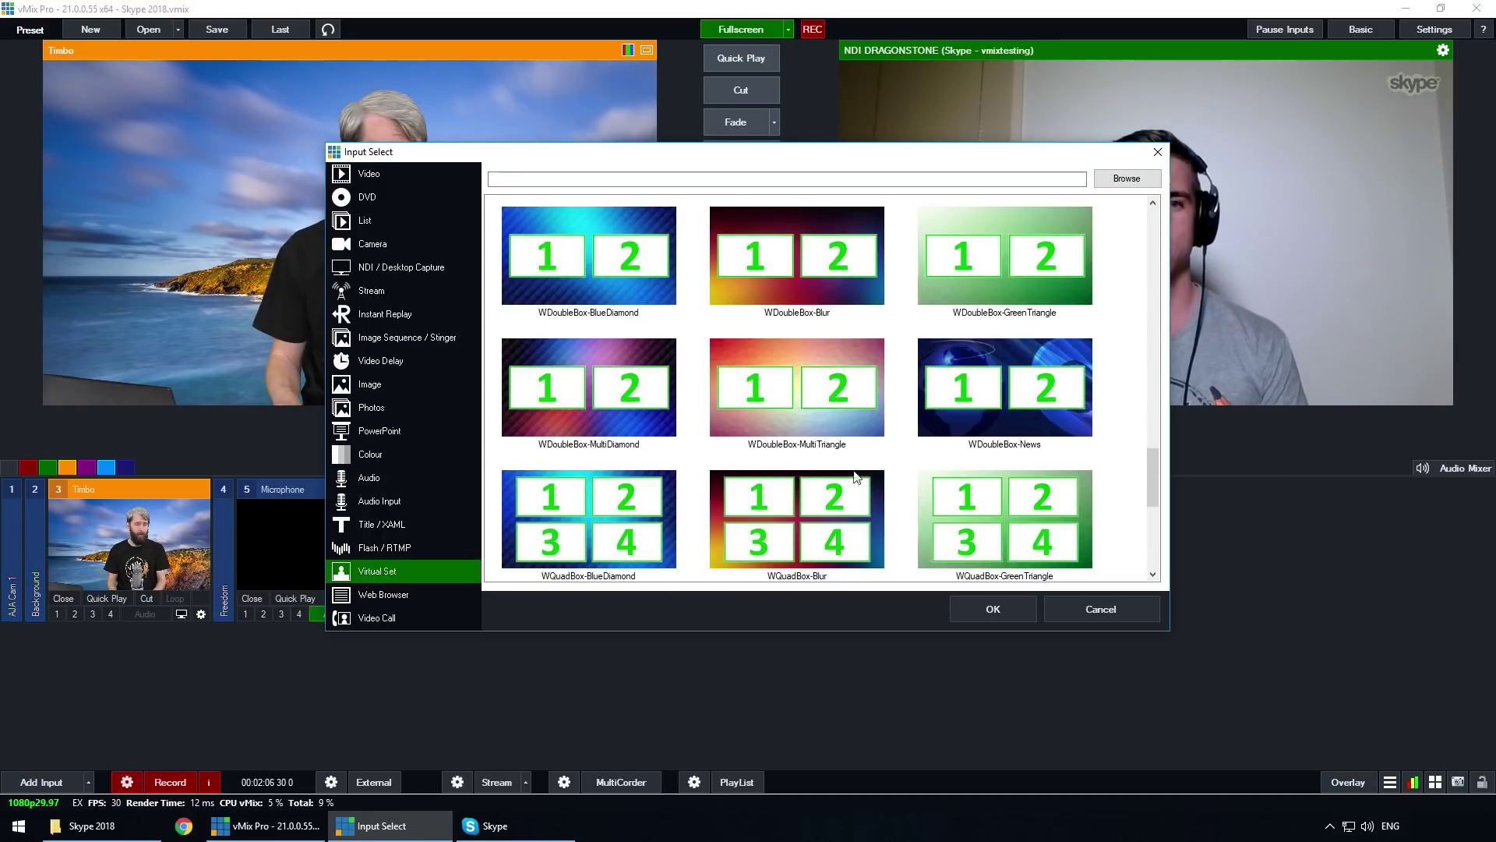
left_click(788, 401)
left_click(986, 609)
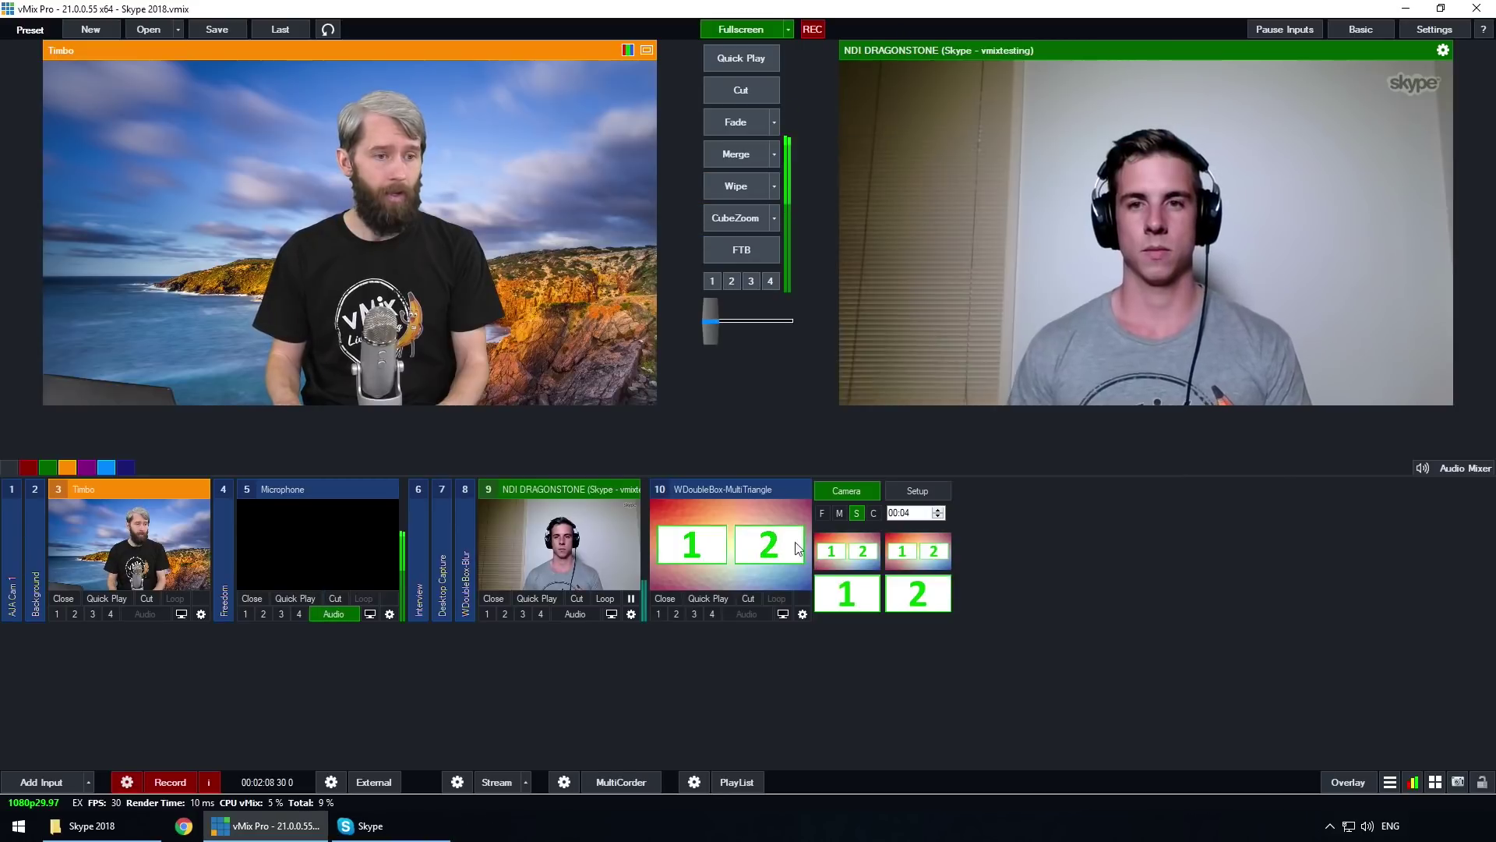
In the set's layer setup, fill Box1 with the Skype caller's input 9
left_click(917, 491)
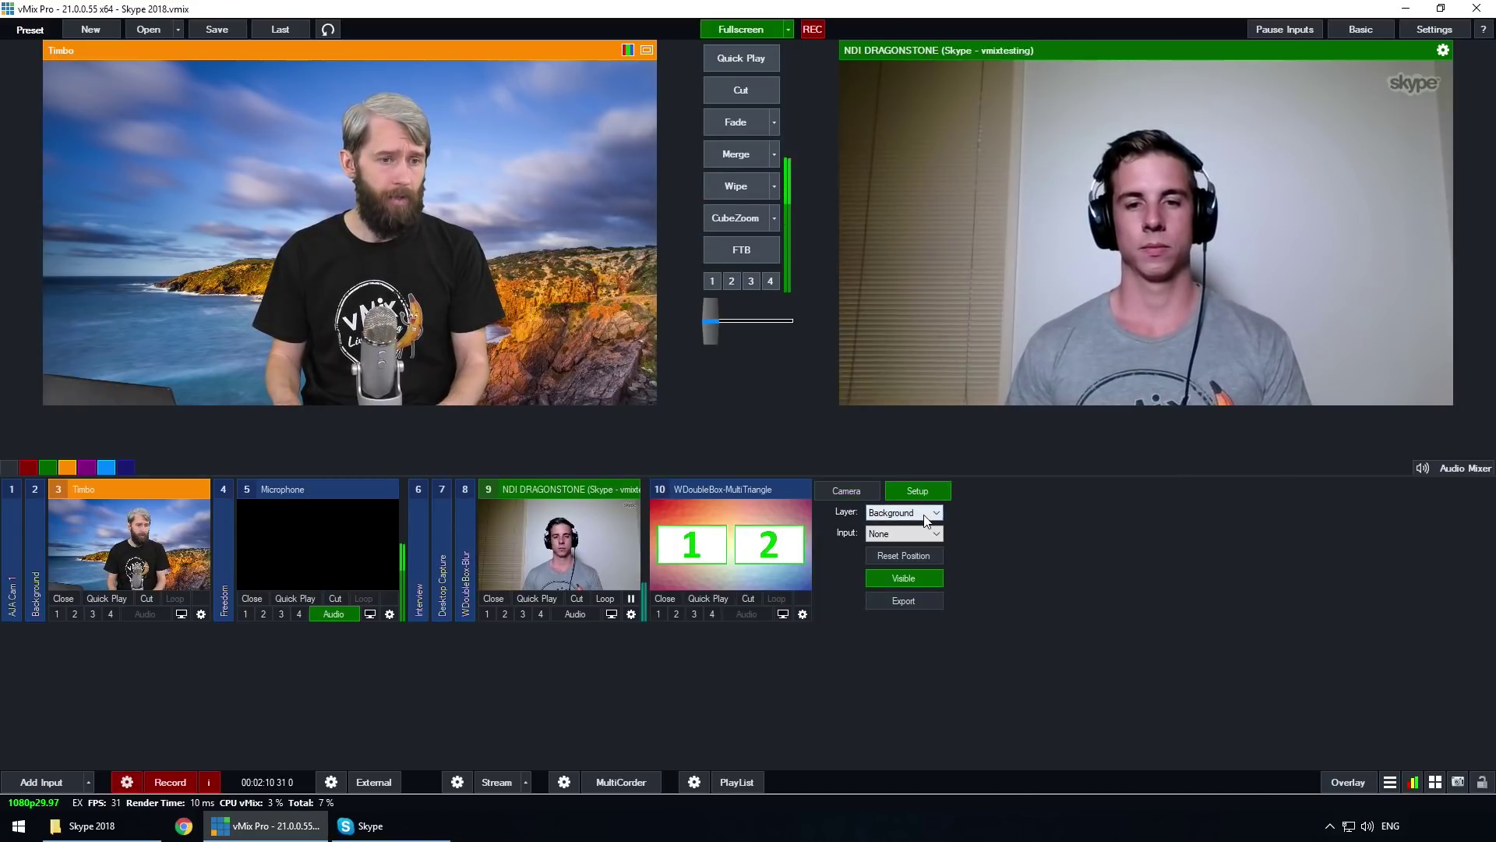
left_click(903, 512)
left_click(896, 547)
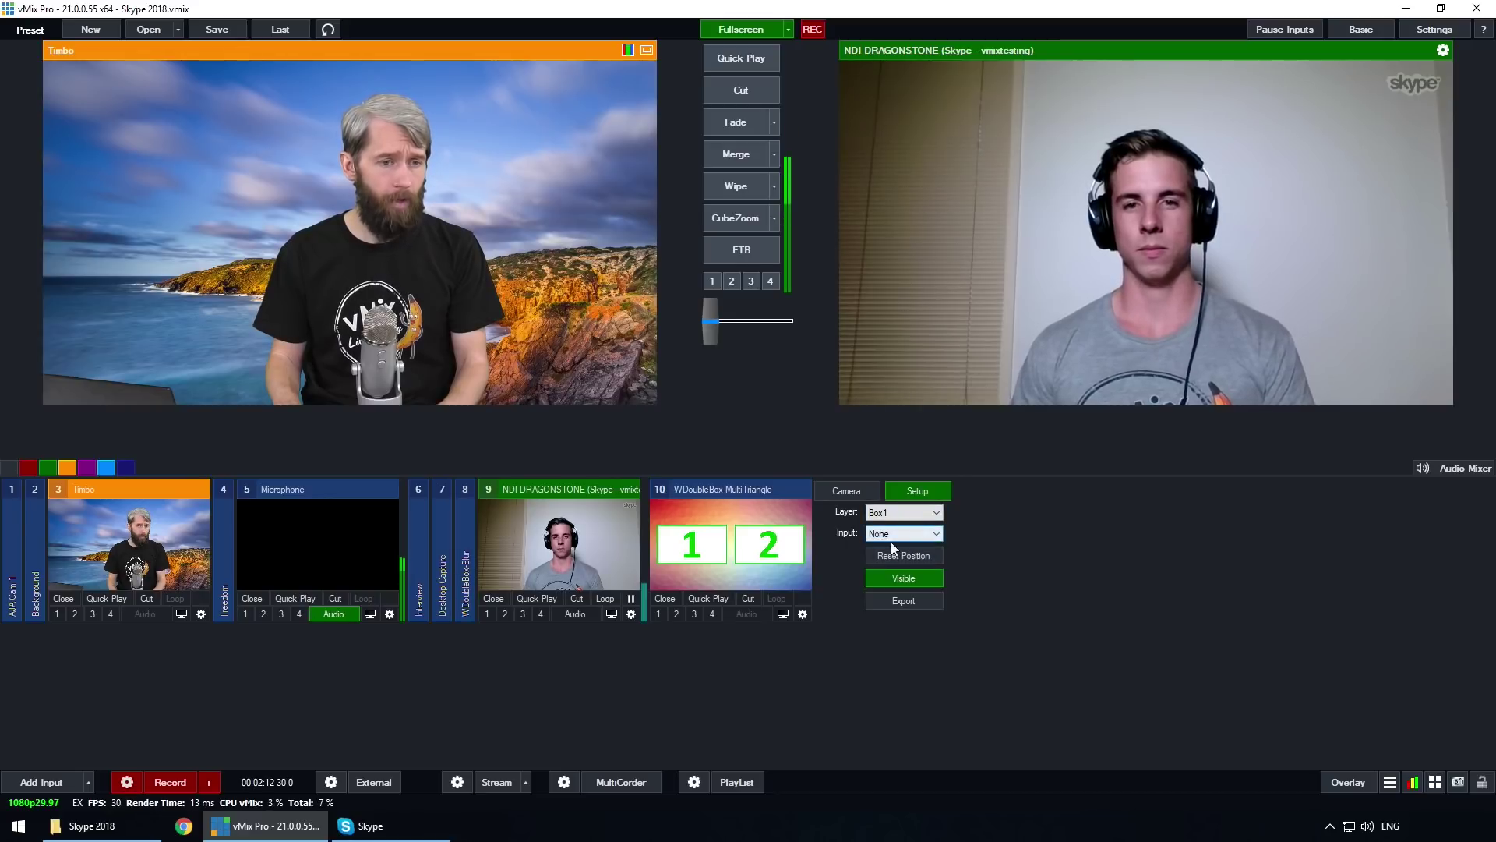
left_click(891, 535)
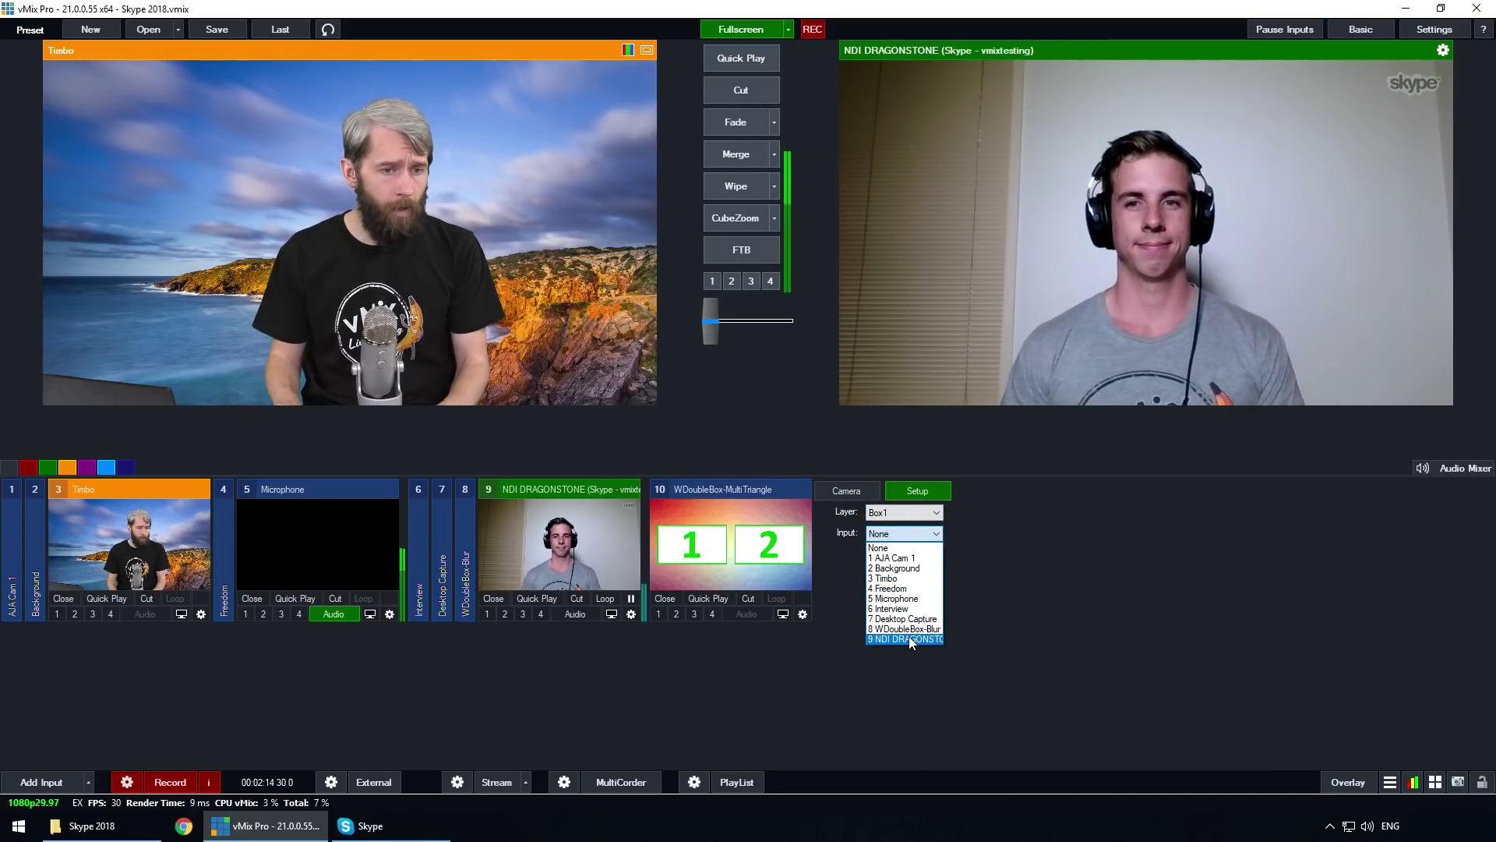
left_click(908, 636)
Fill Box2 of the virtual set with input 3, Timbo
left_click(900, 514)
left_click(904, 557)
left_click(905, 534)
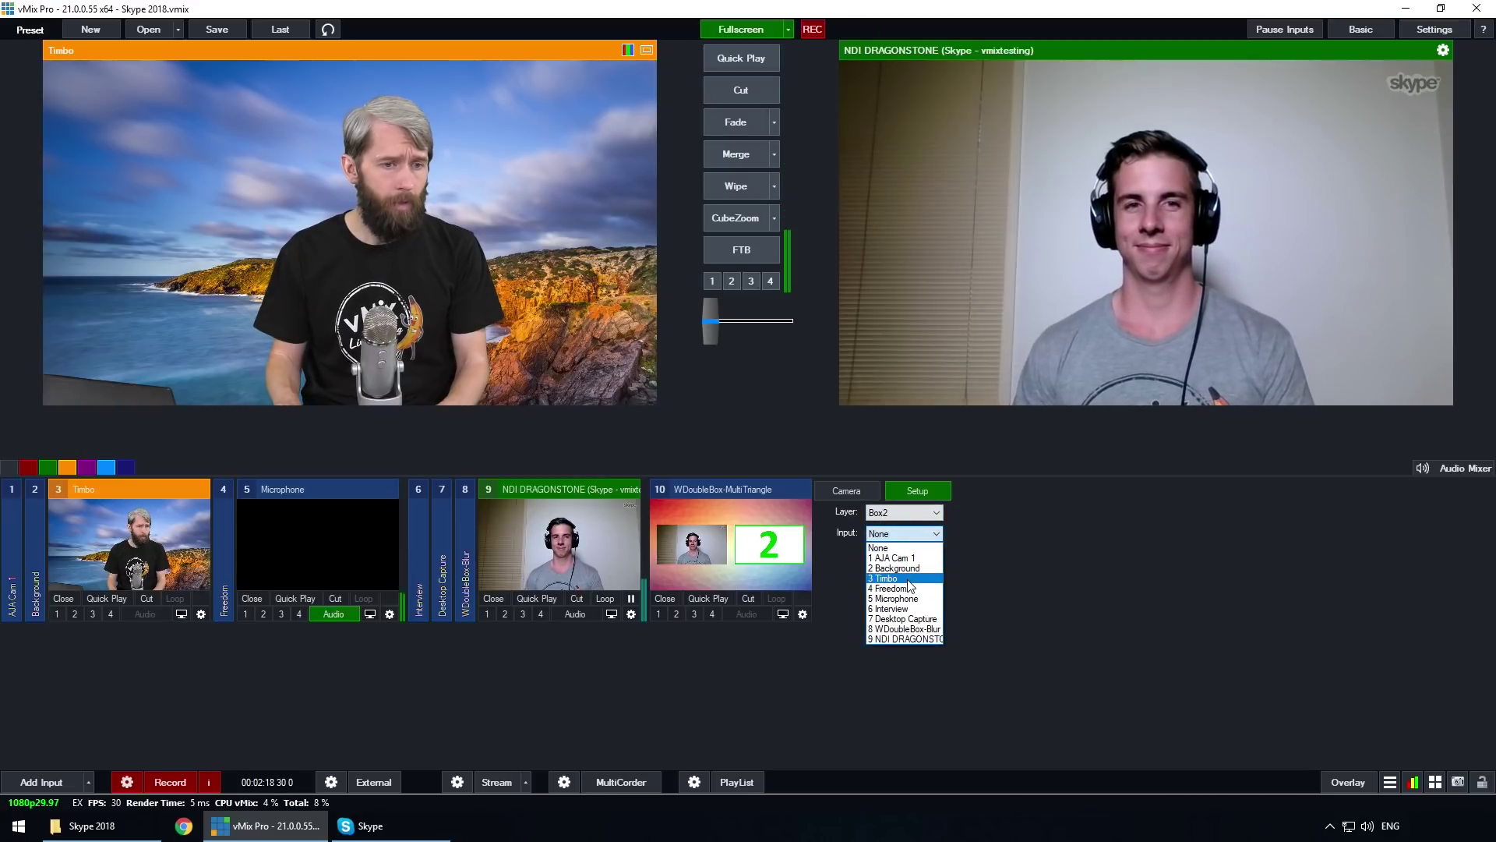
left_click(906, 578)
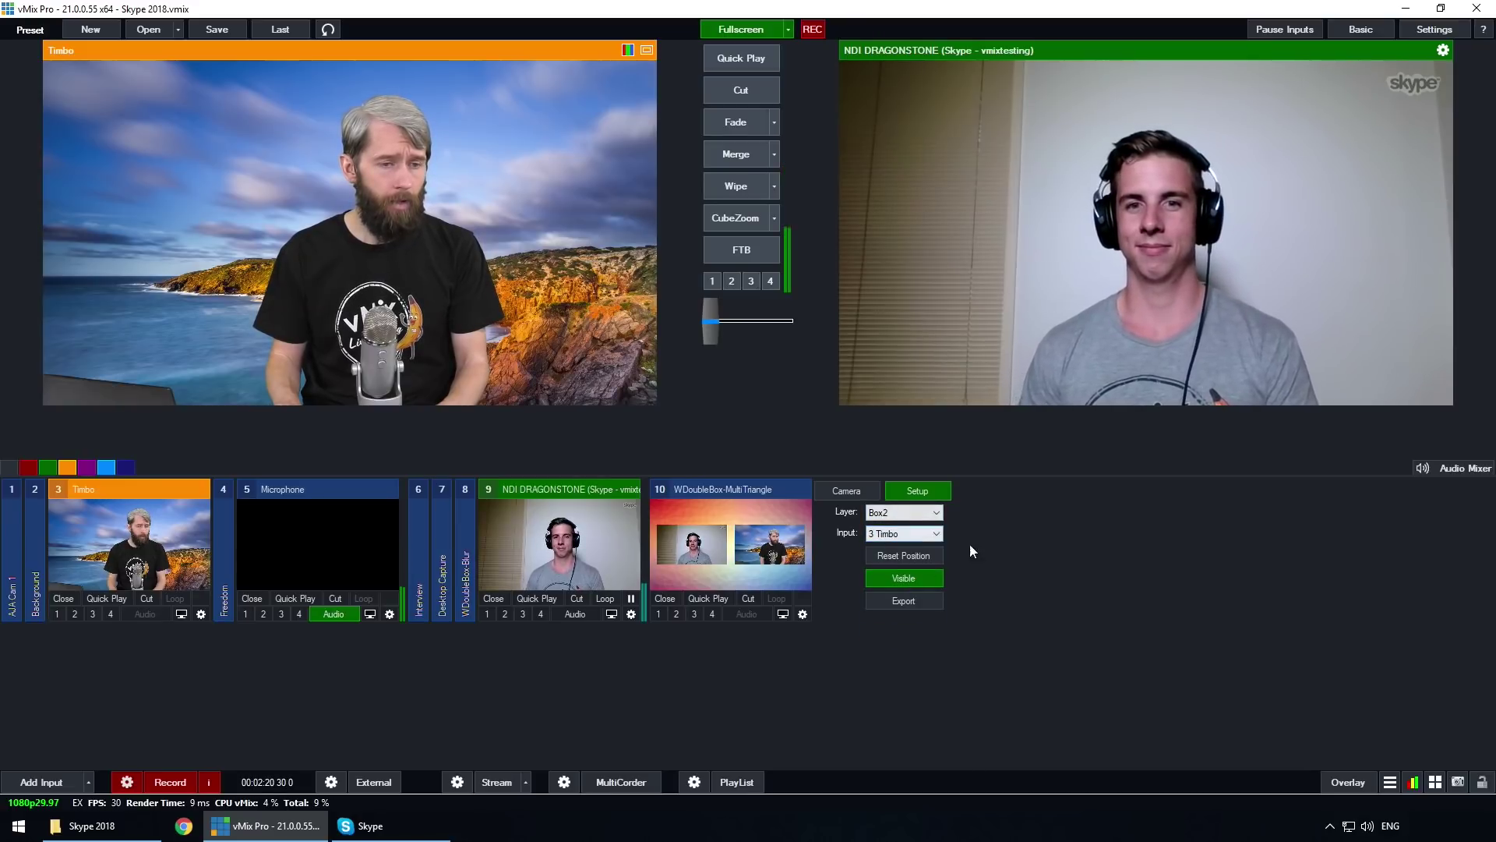
Merge the double-box set (input 10) live and unmute the Skype caller's audio
left_click(717, 544)
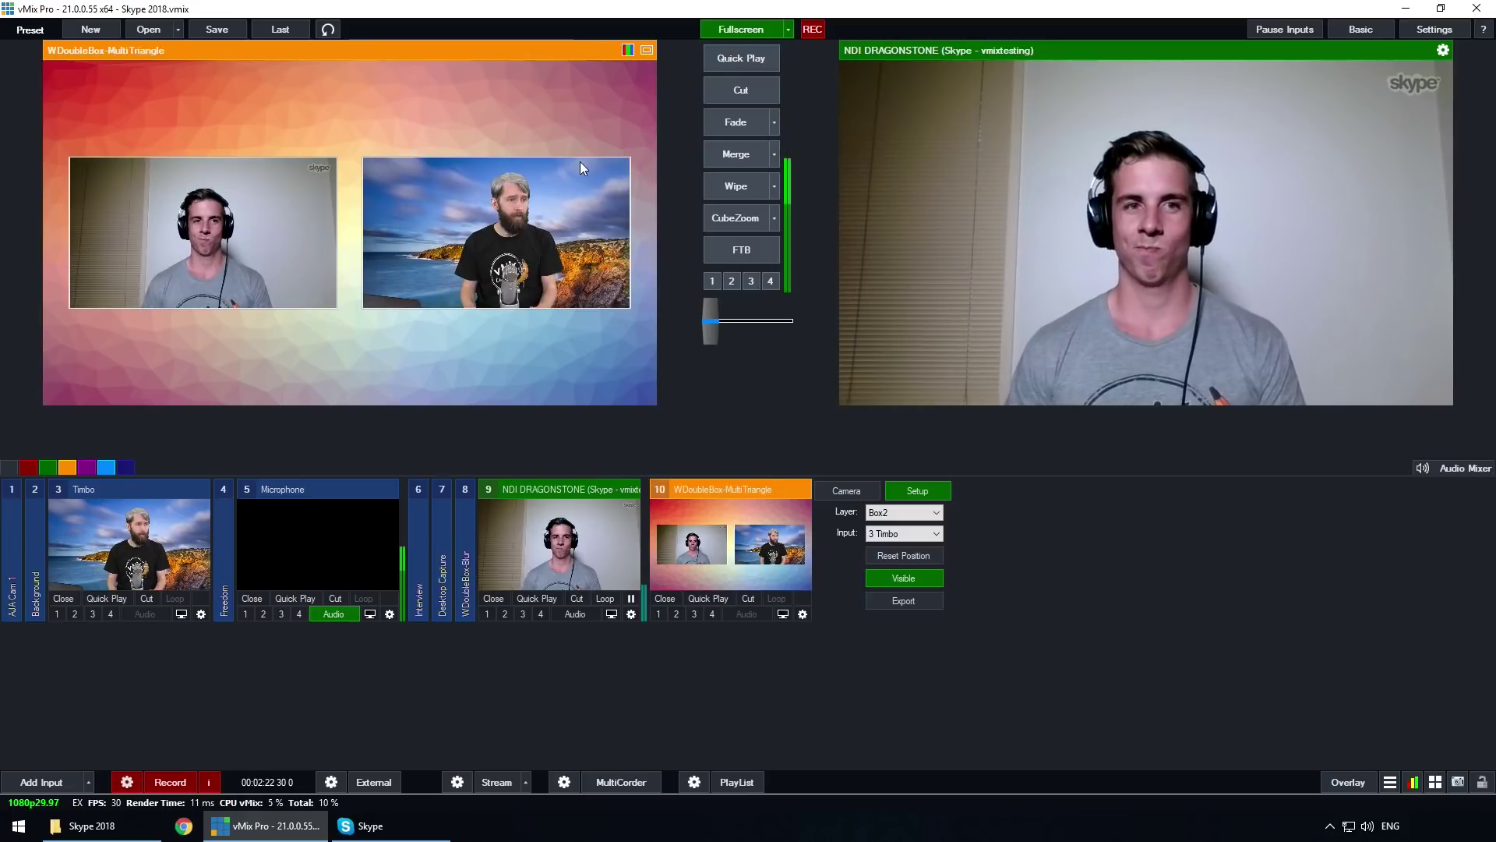
left_click(742, 156)
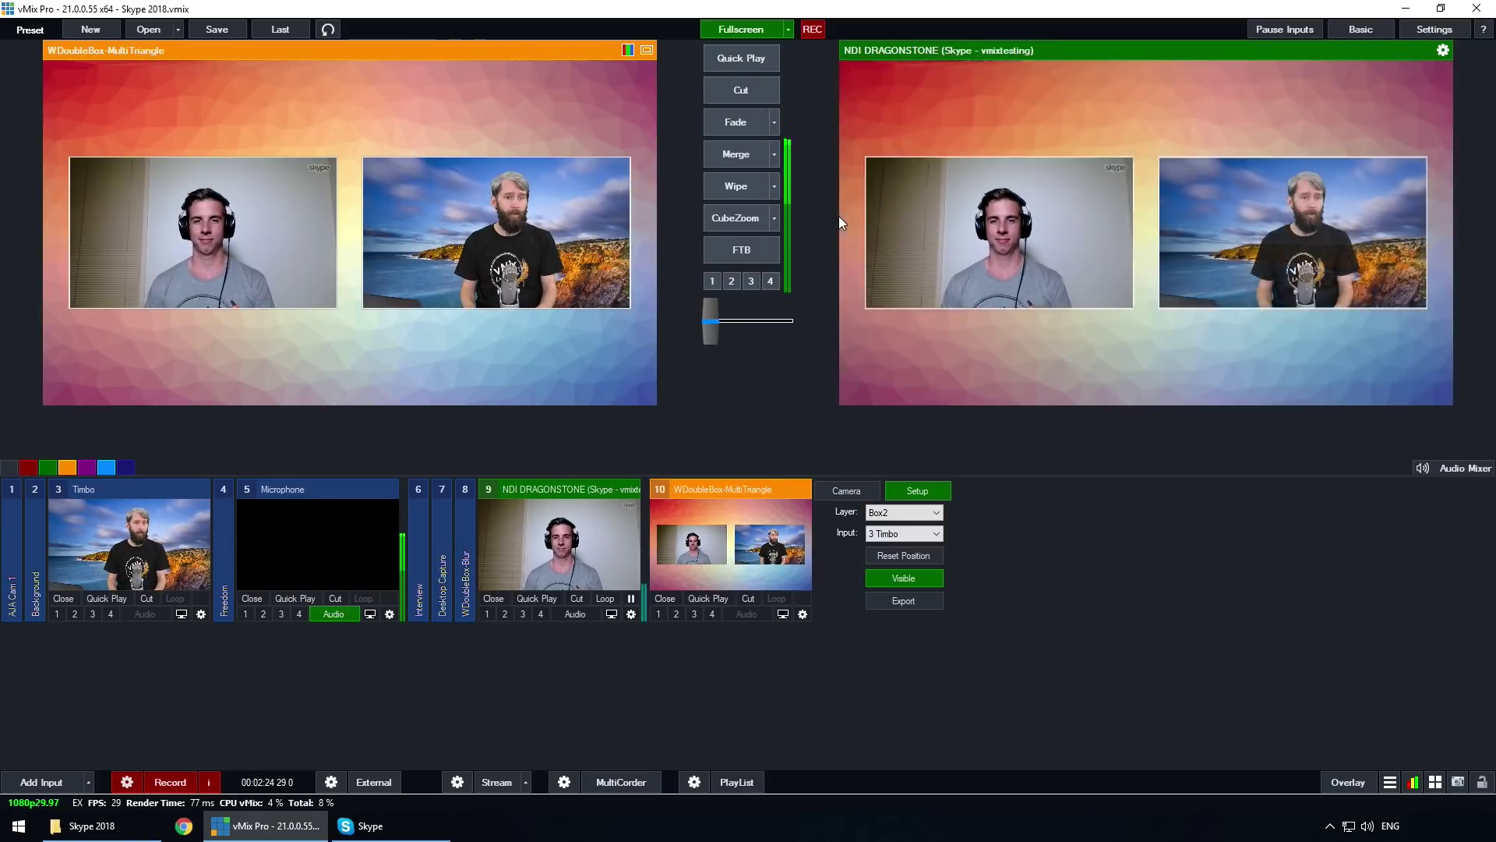
left_click(576, 614)
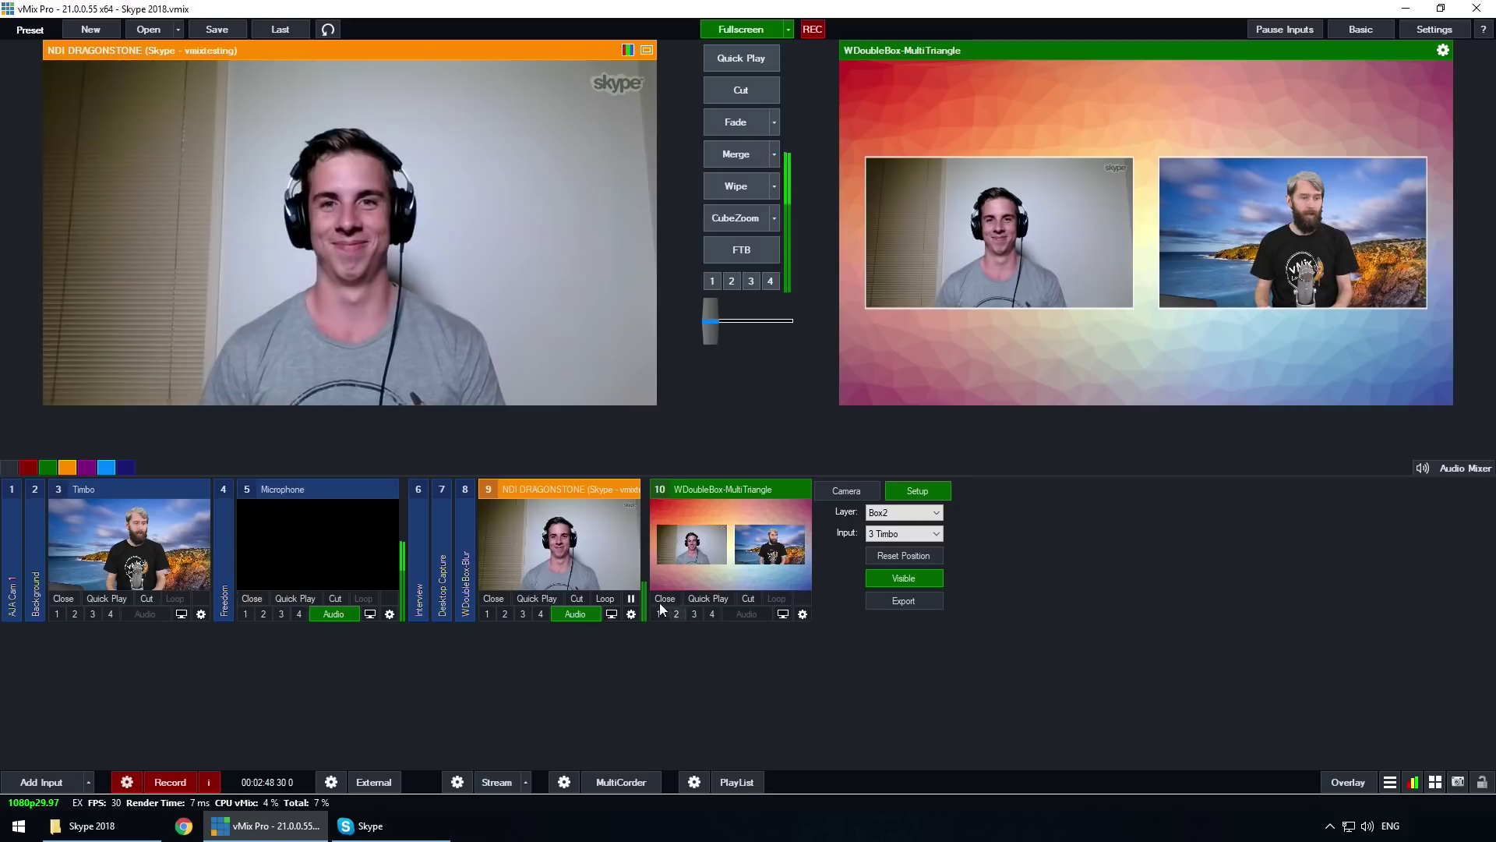
Take Timbo live alone, close the Skype caller's input 9, and decline the incoming call
left_click(128, 546)
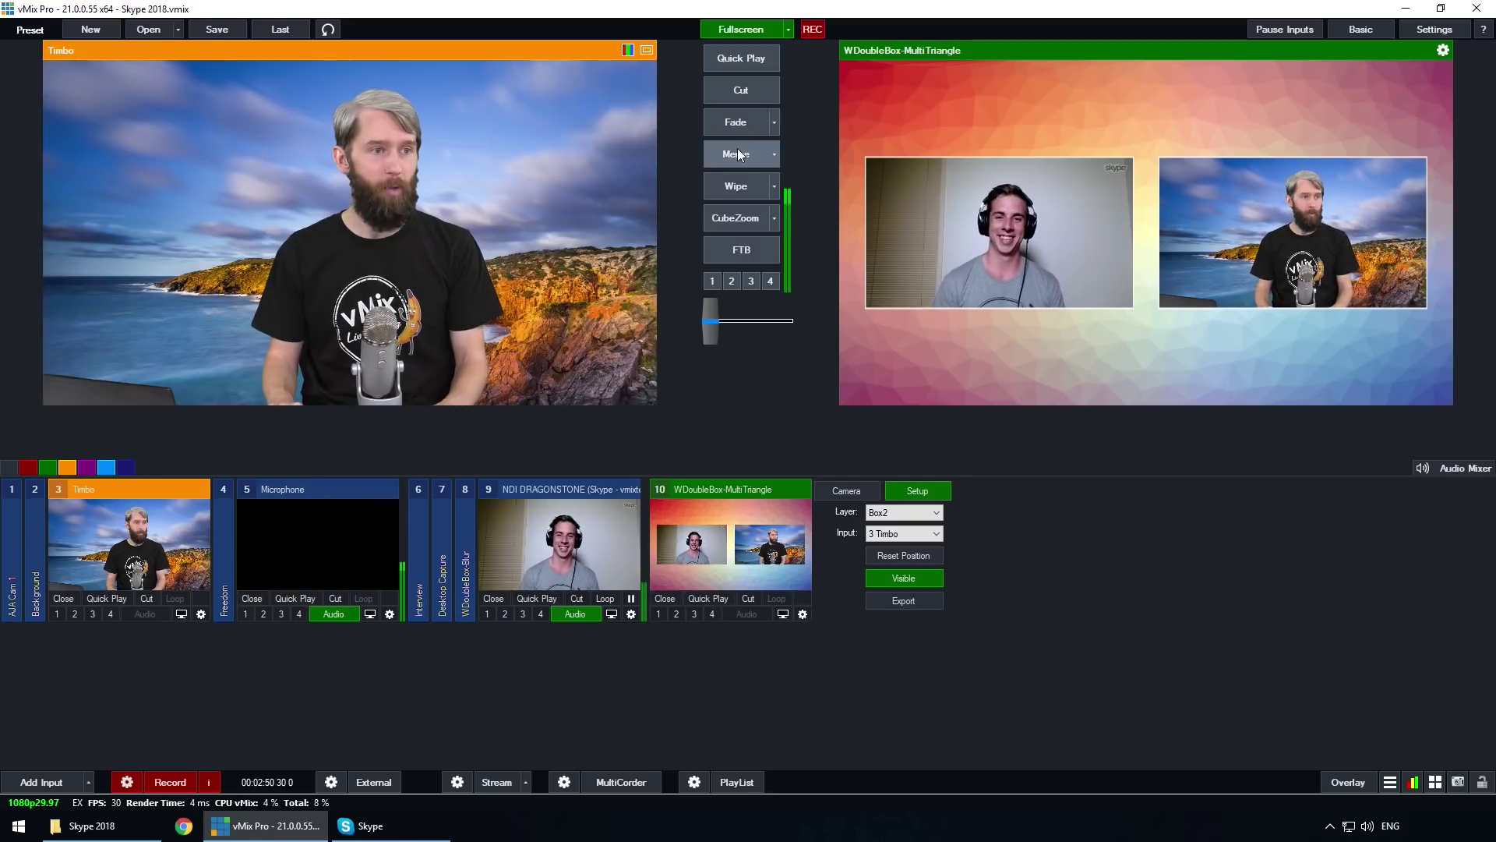
left_click(727, 87)
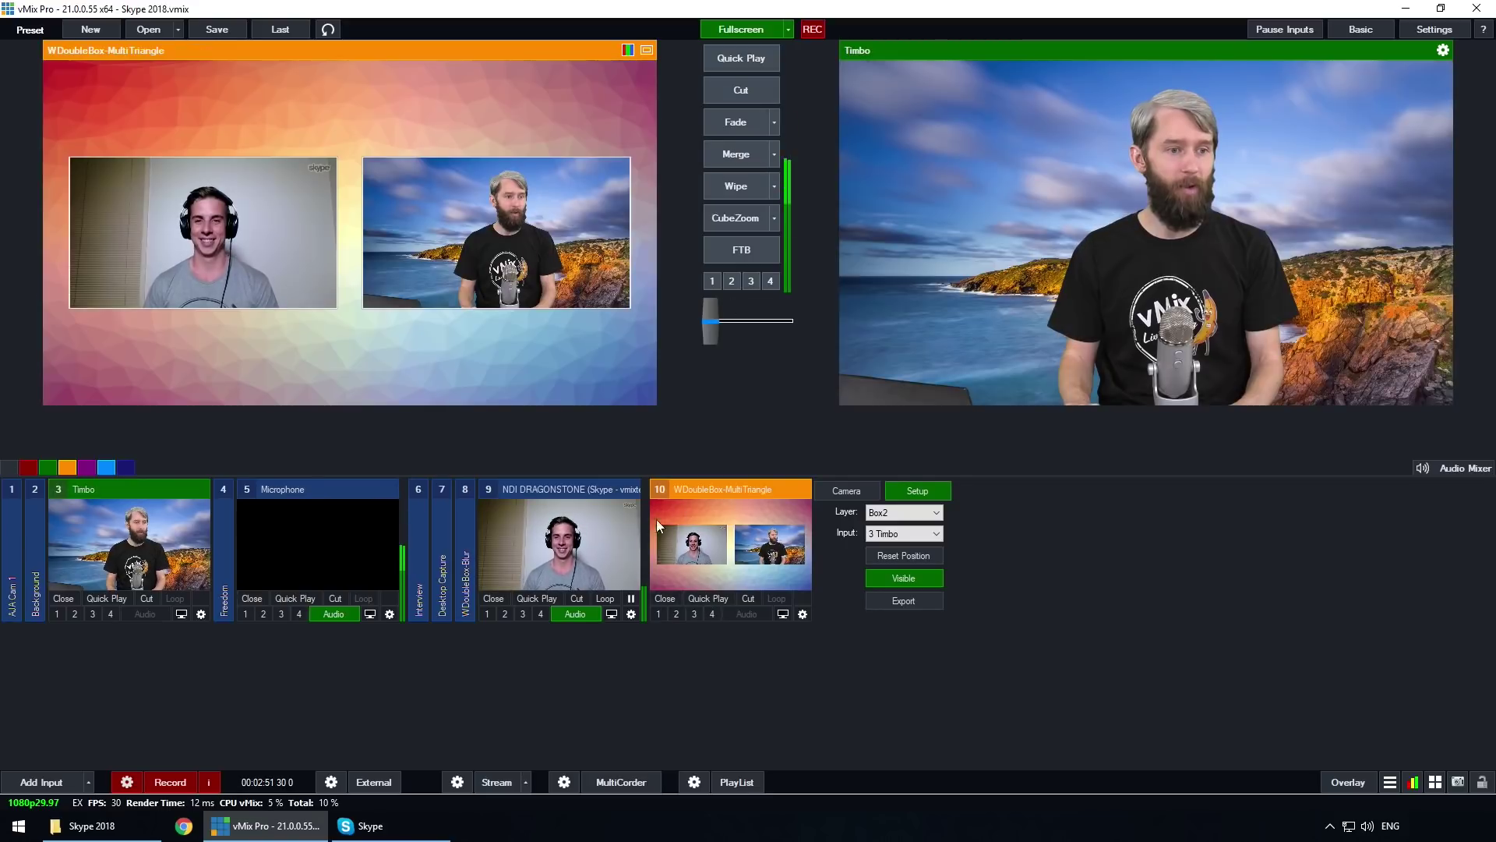
left_click(496, 597)
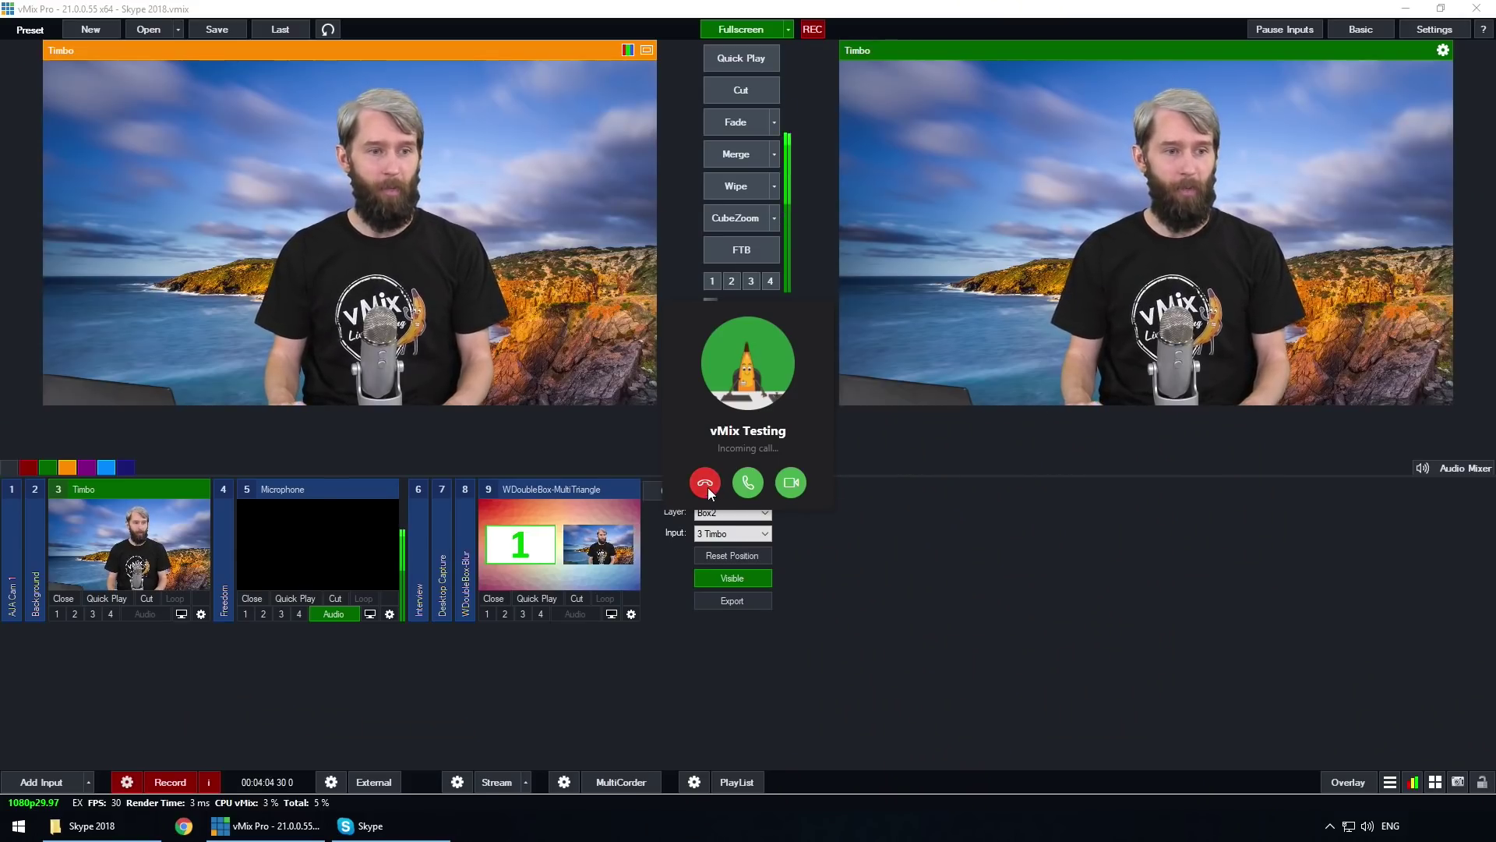
left_click(705, 483)
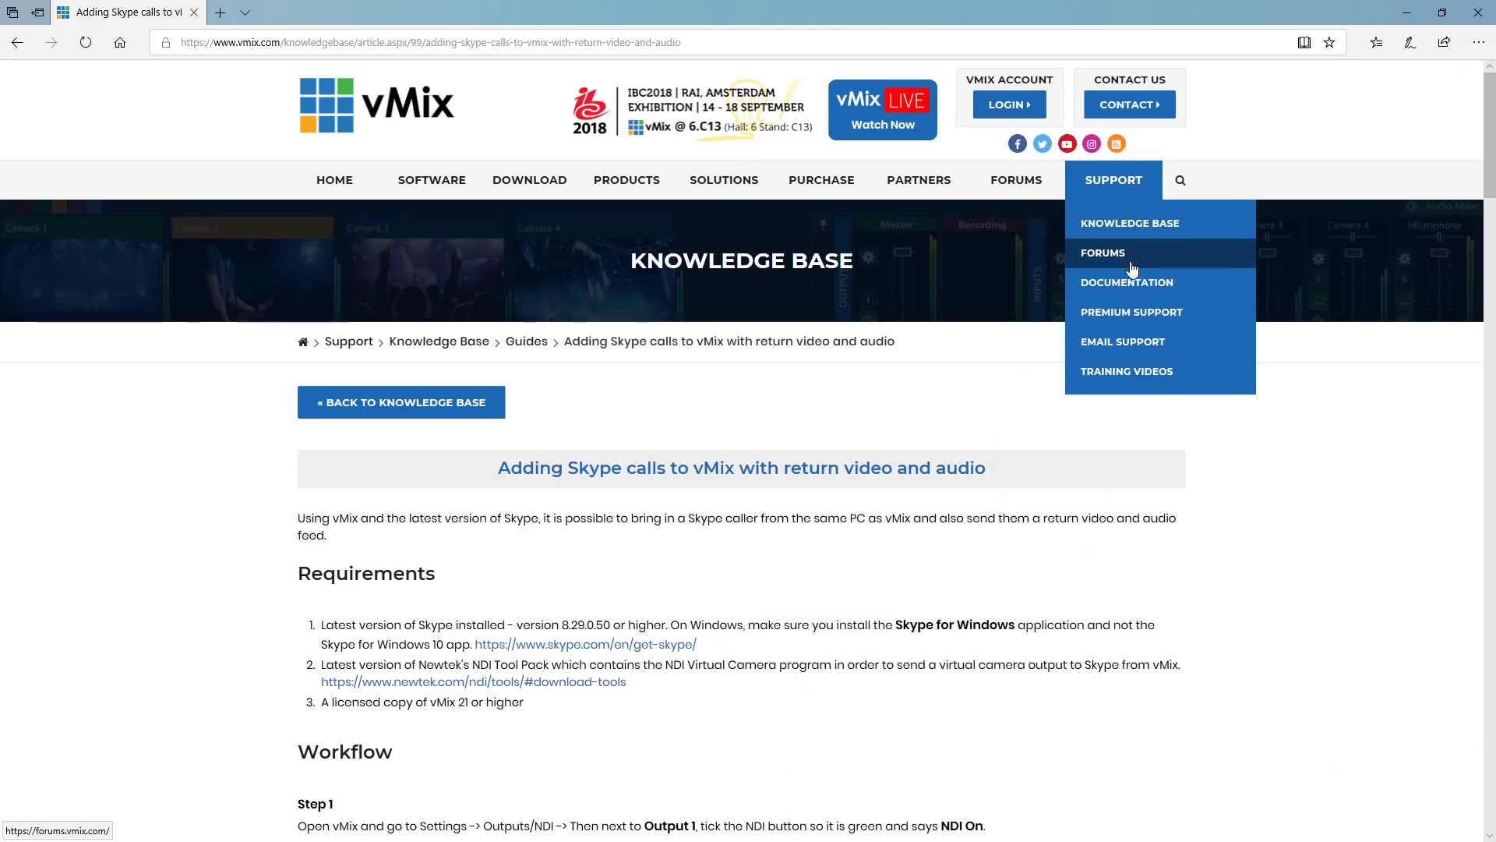
left_click(1137, 339)
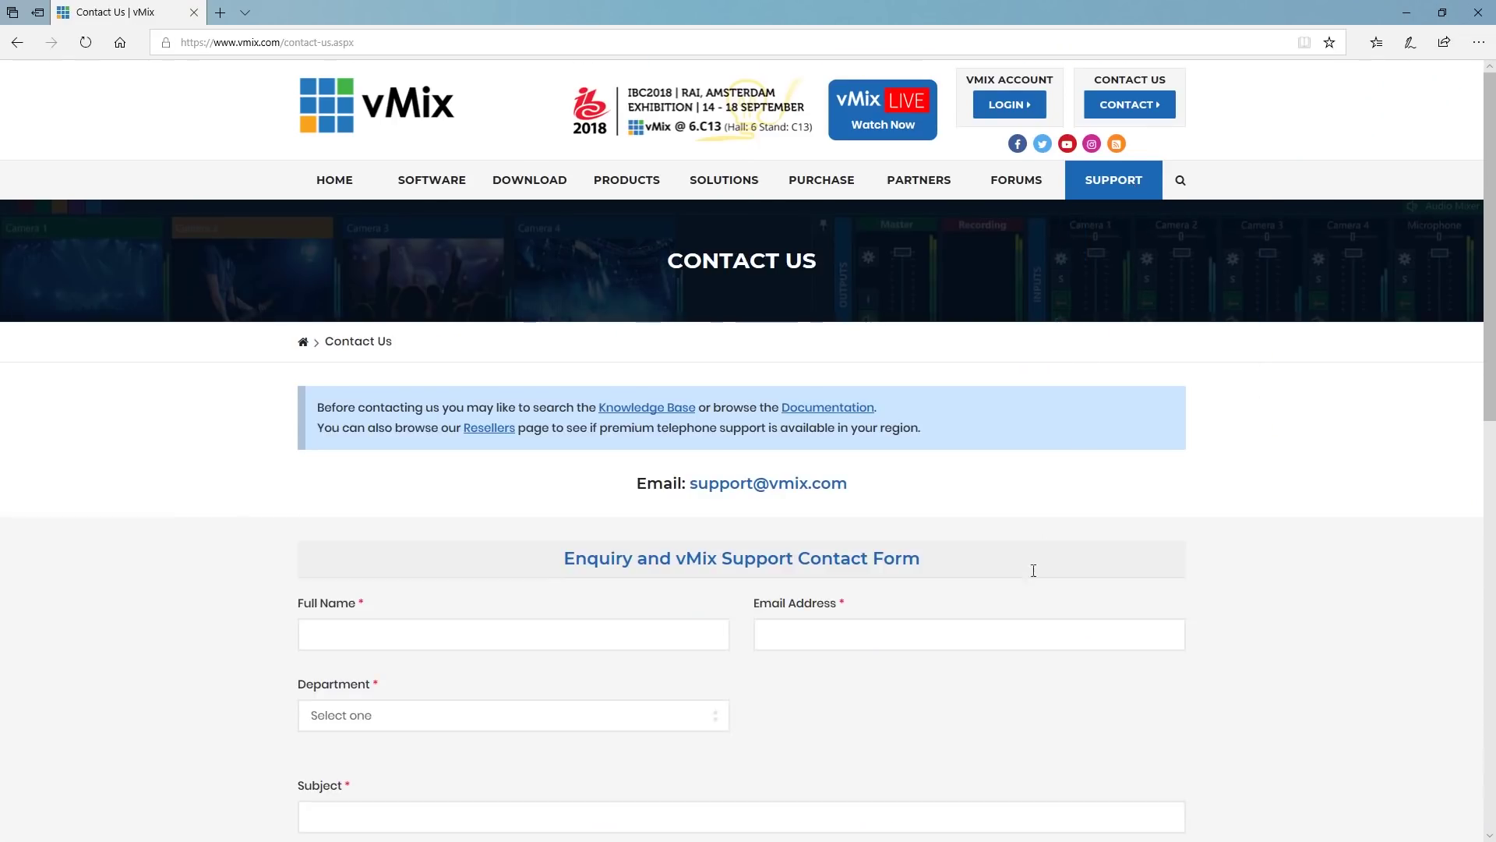
scroll(1033, 570, "down", 3)
left_click(568, 699)
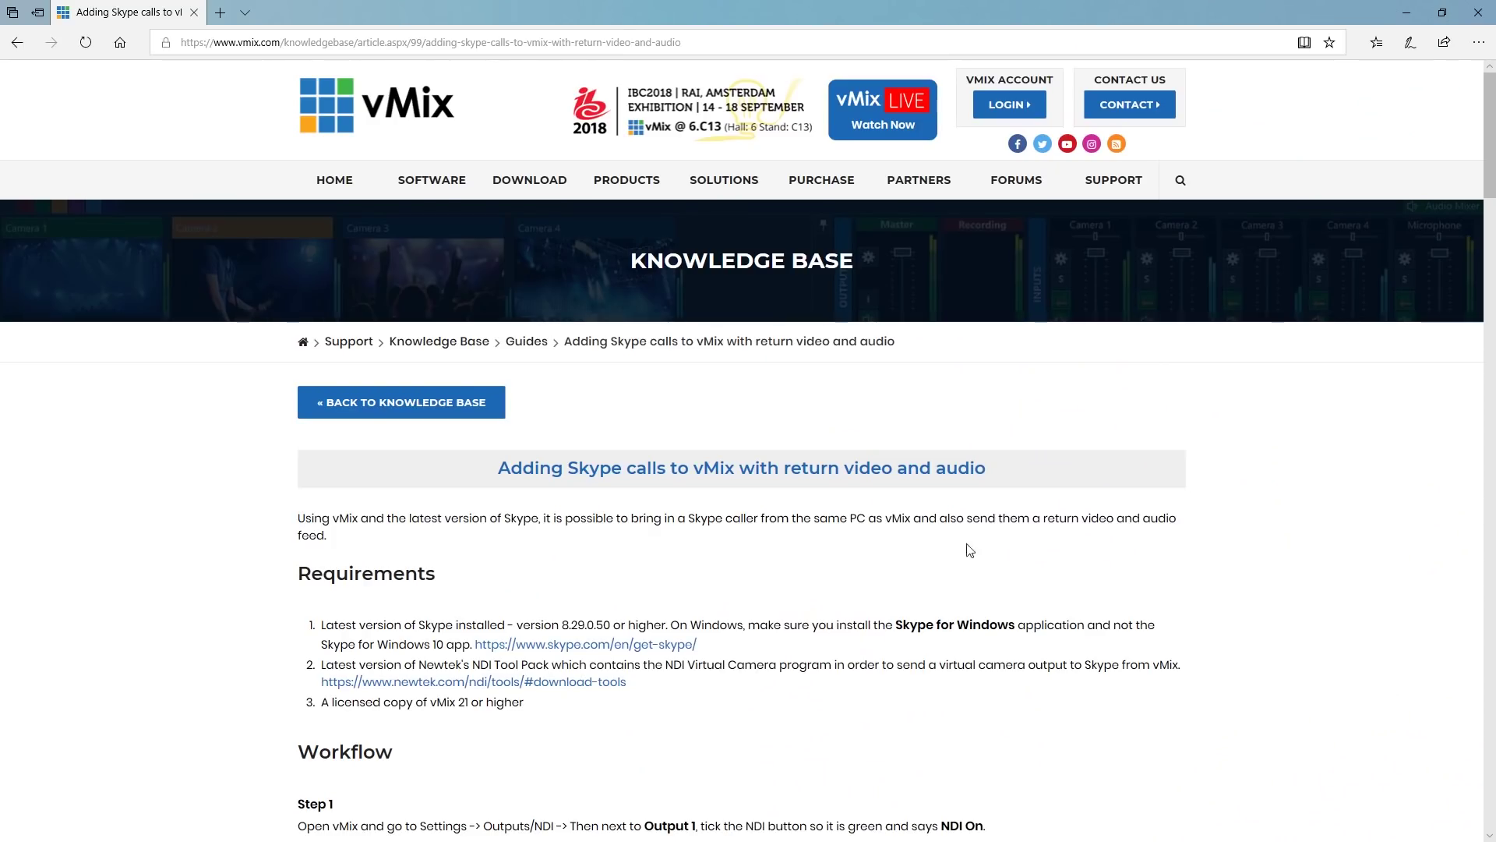
scroll(1107, 405, "down", 10)
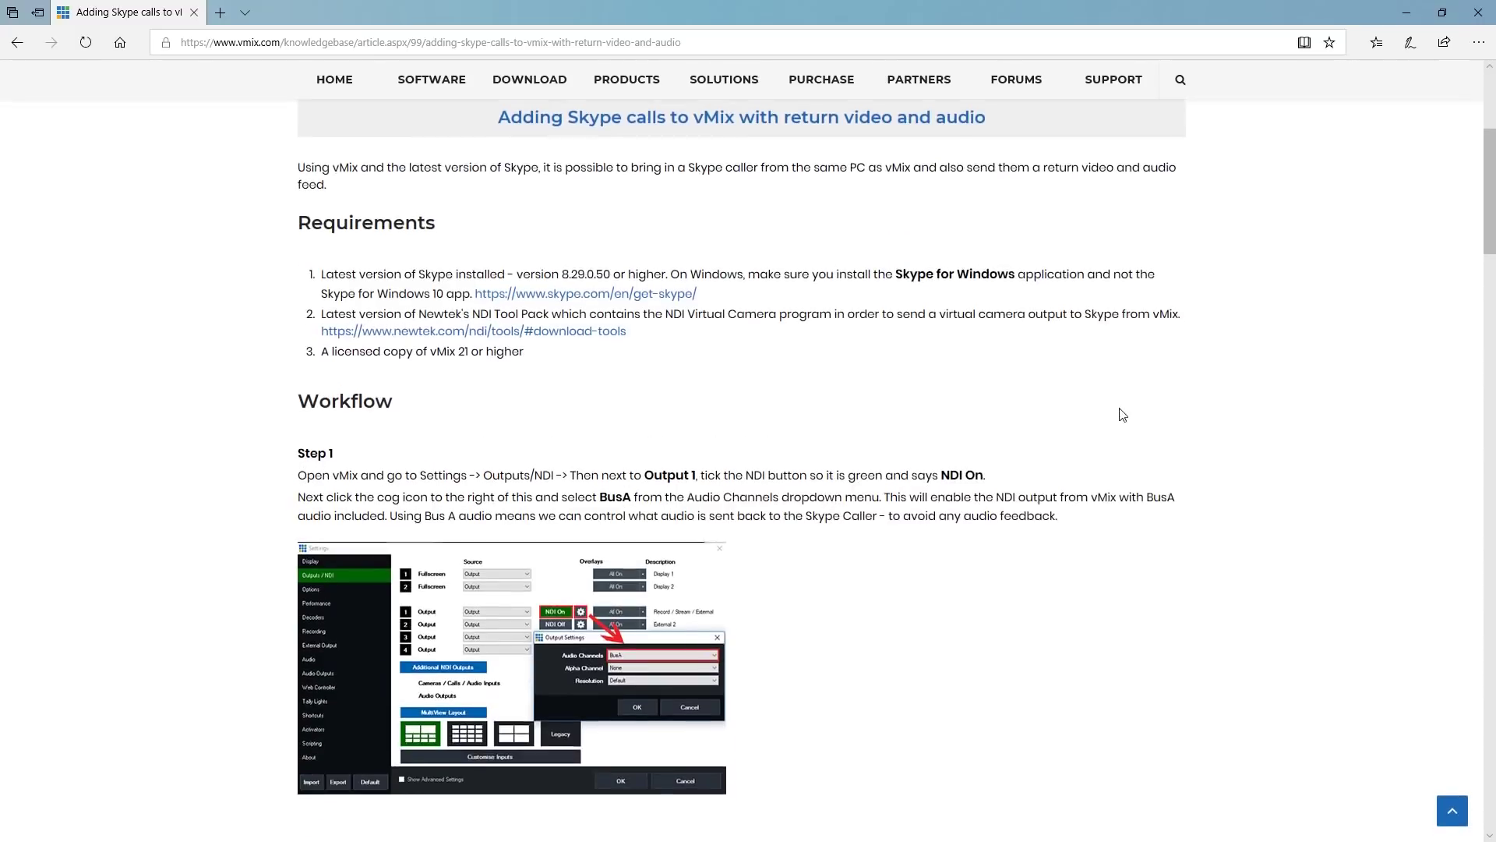